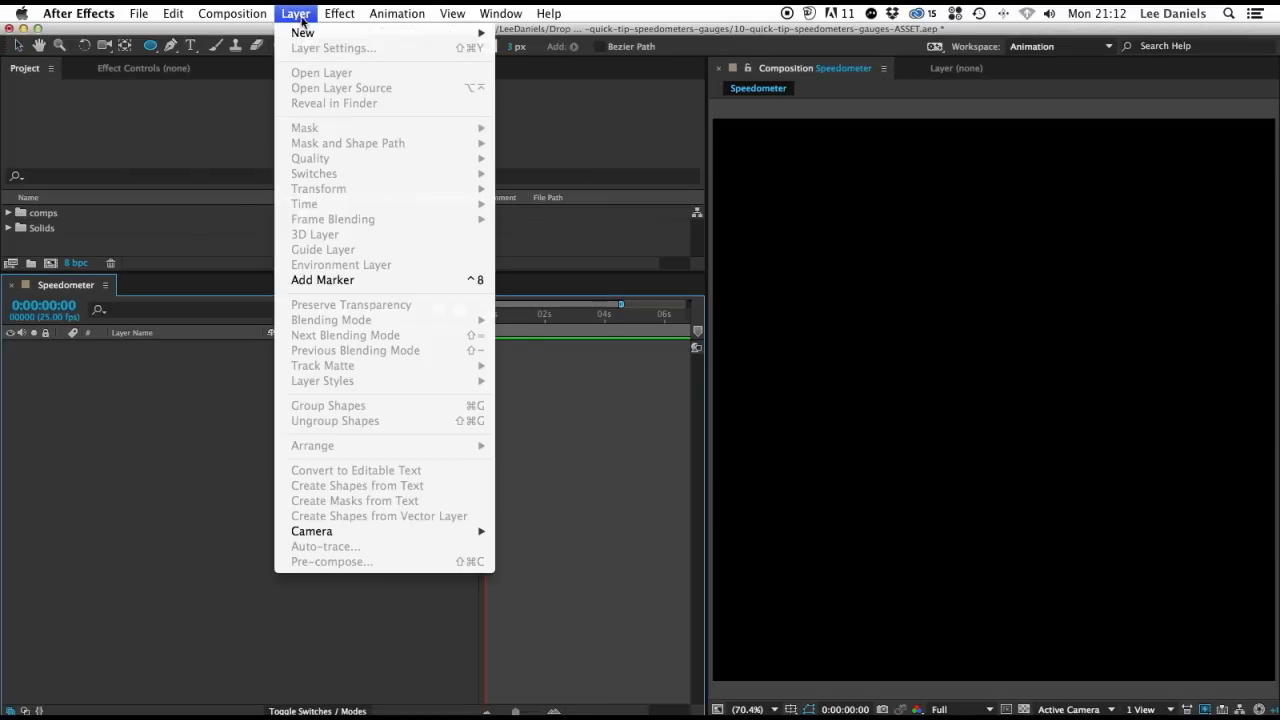
Add a new empty shape layer to the Speedometer comp and rename it Lines 1
click(540, 114)
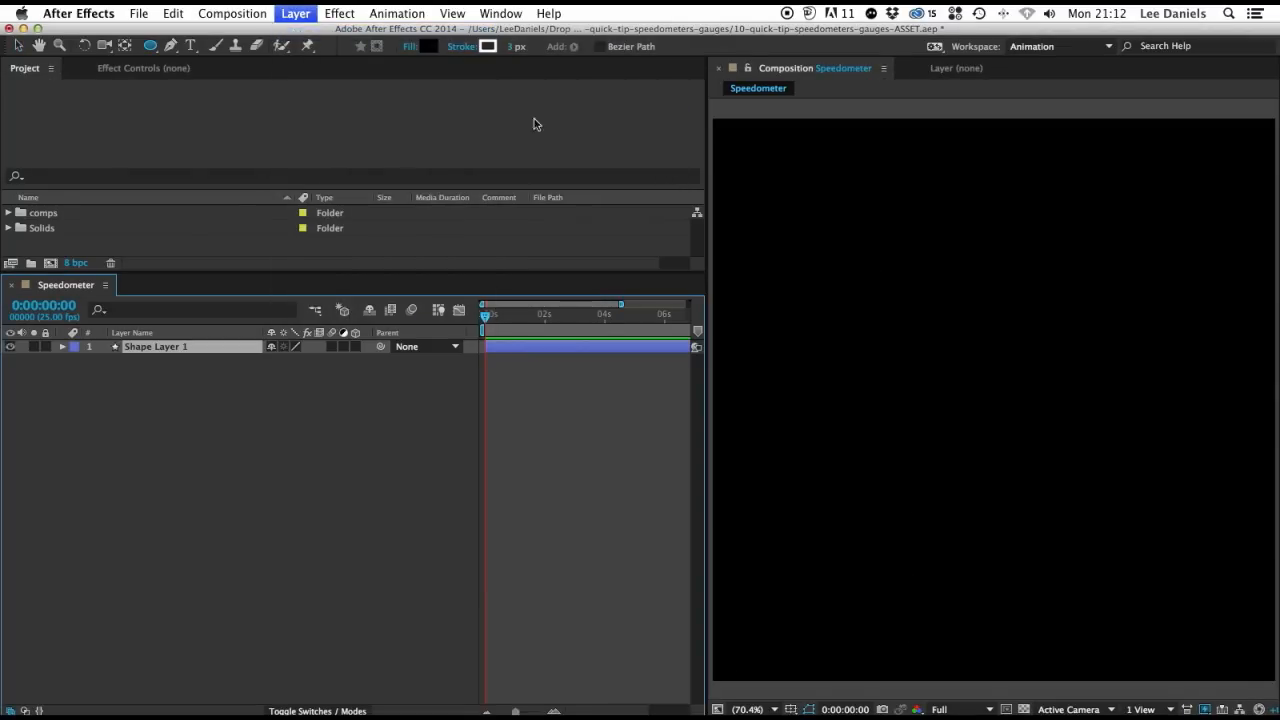
click(135, 350)
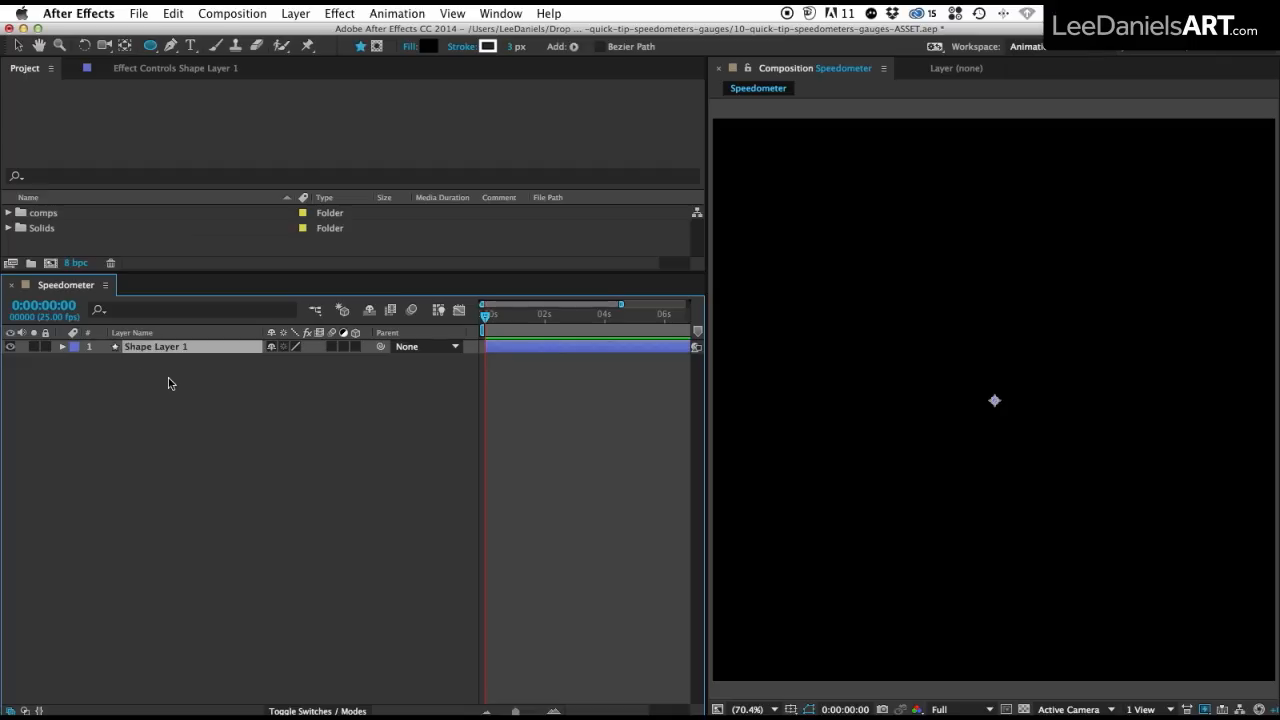
key(Return)
text(Lines)
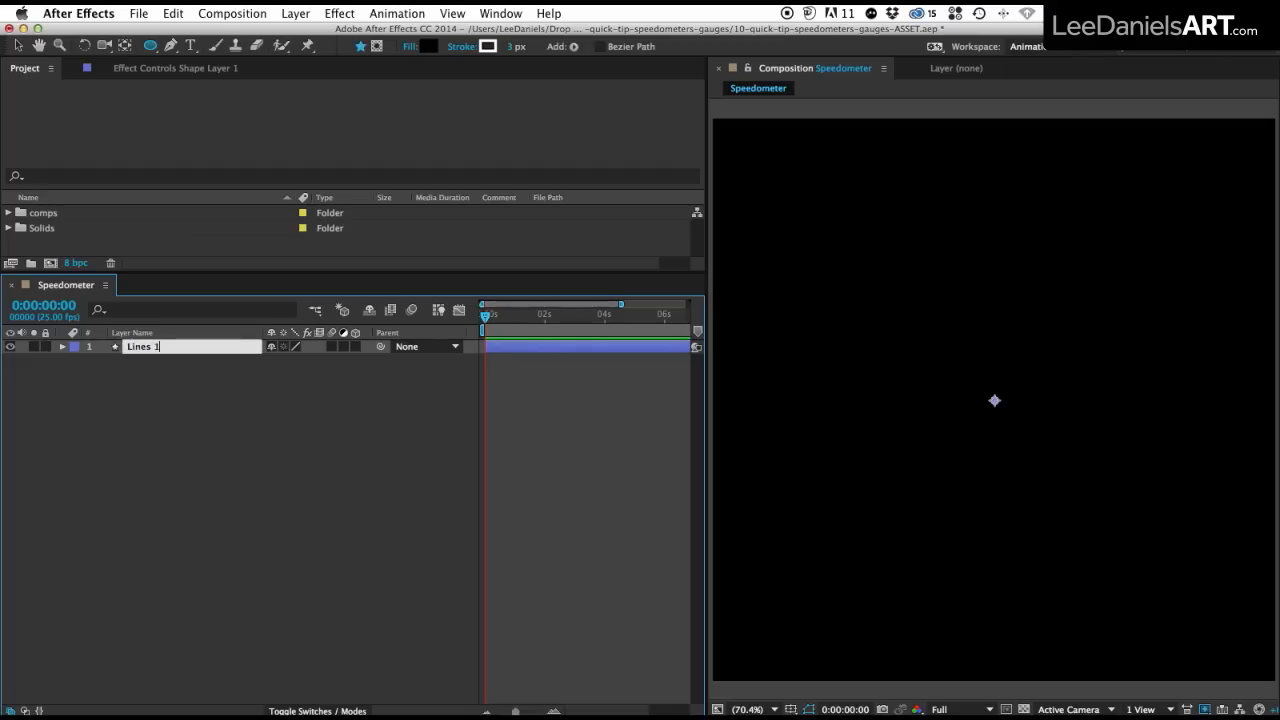
key(Return)
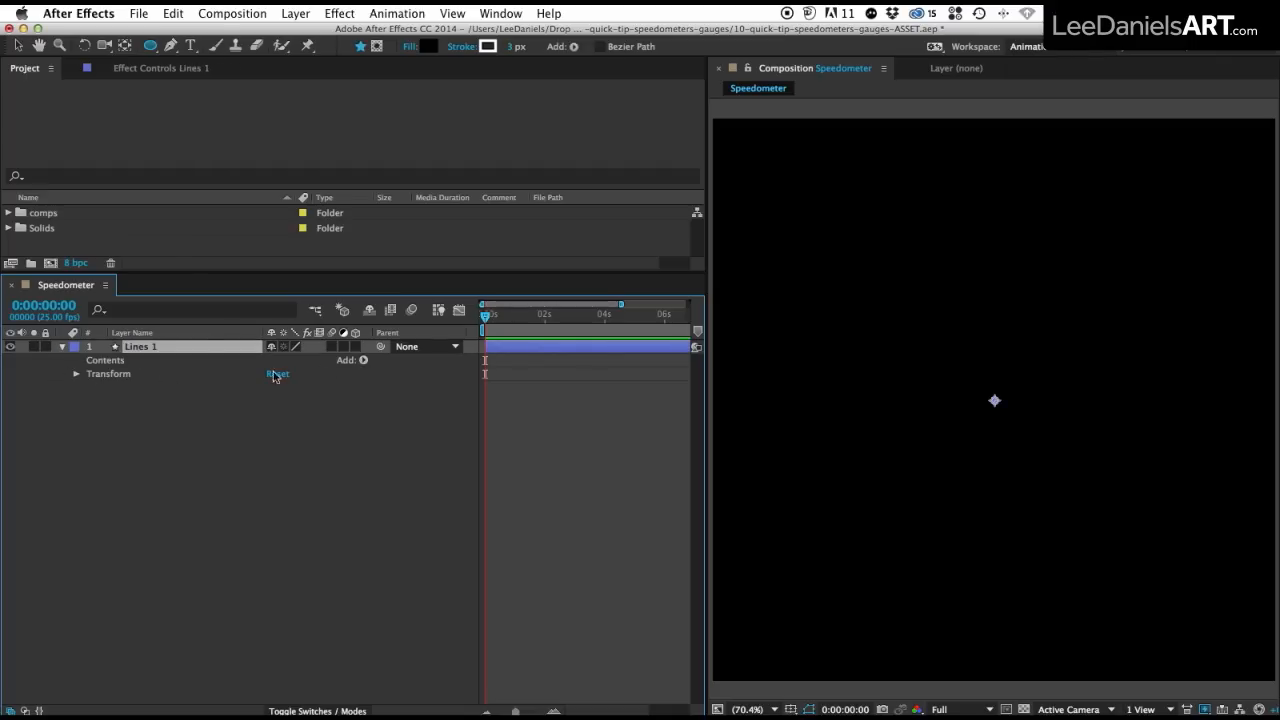
Give Lines 1 a cyan-filled rectangle sized 10×88 and positioned at 0,-350
click(363, 360)
click(387, 400)
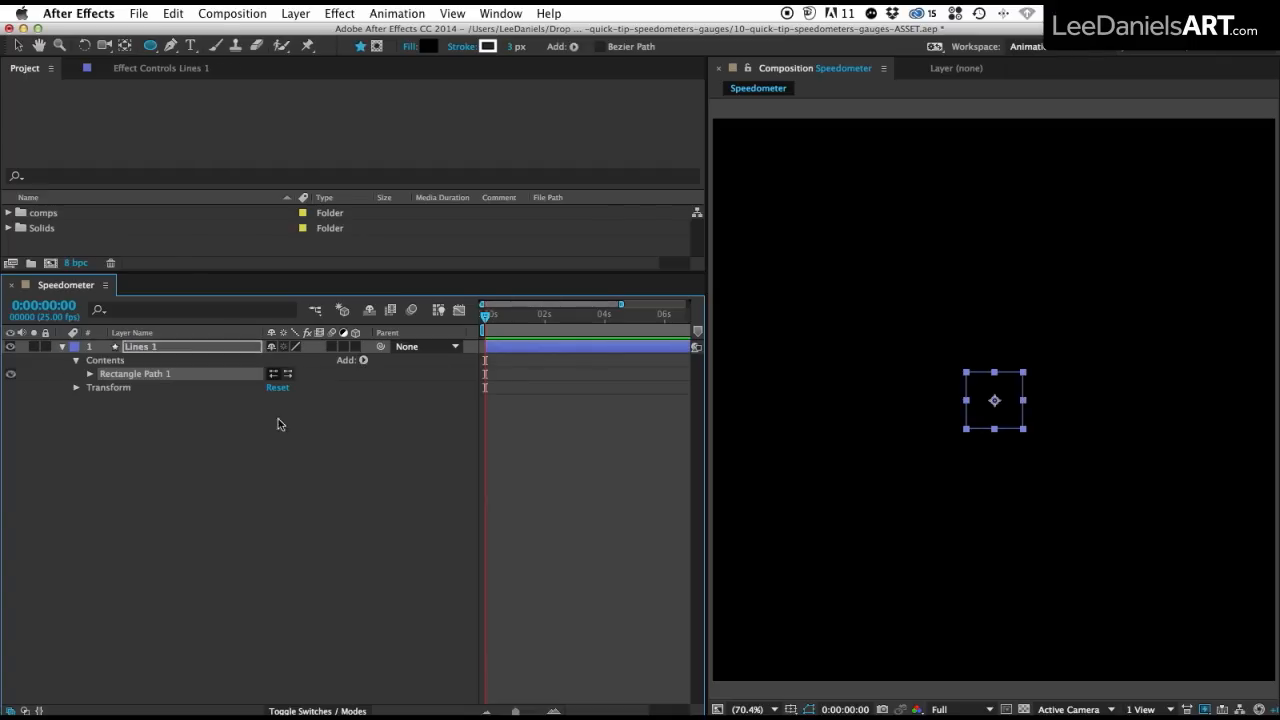
click(363, 360)
click(383, 469)
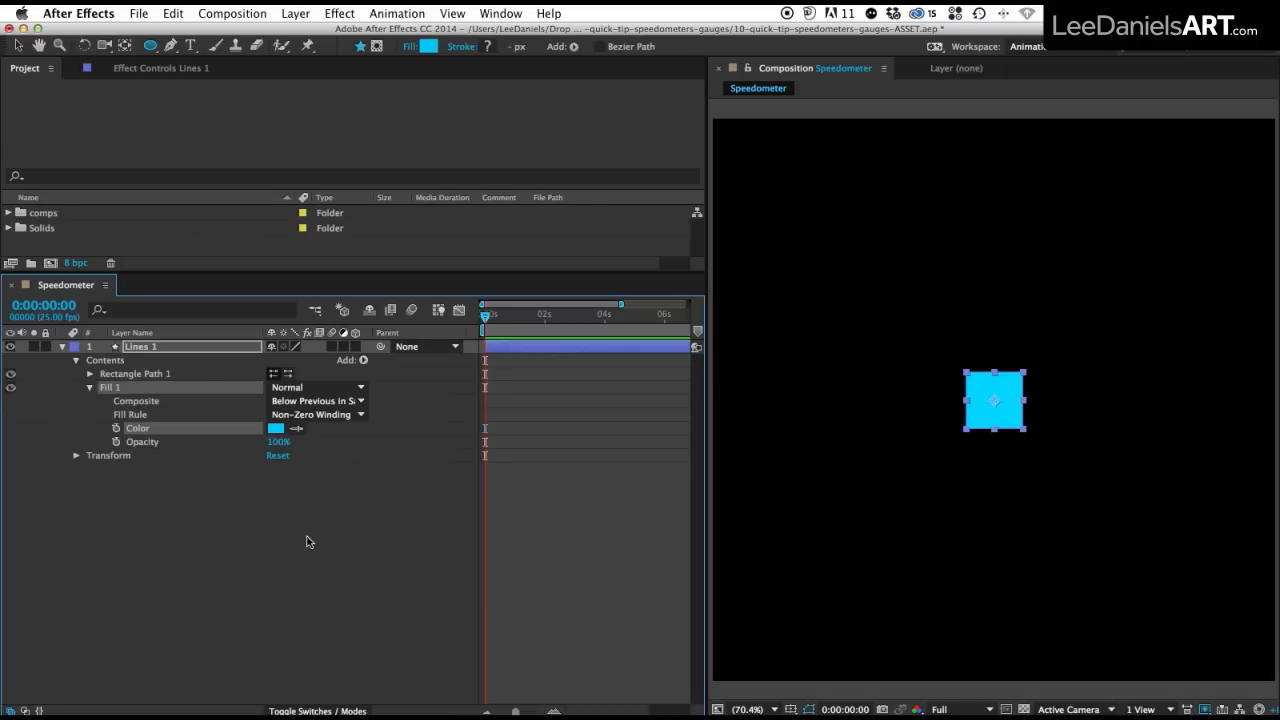
click(90, 374)
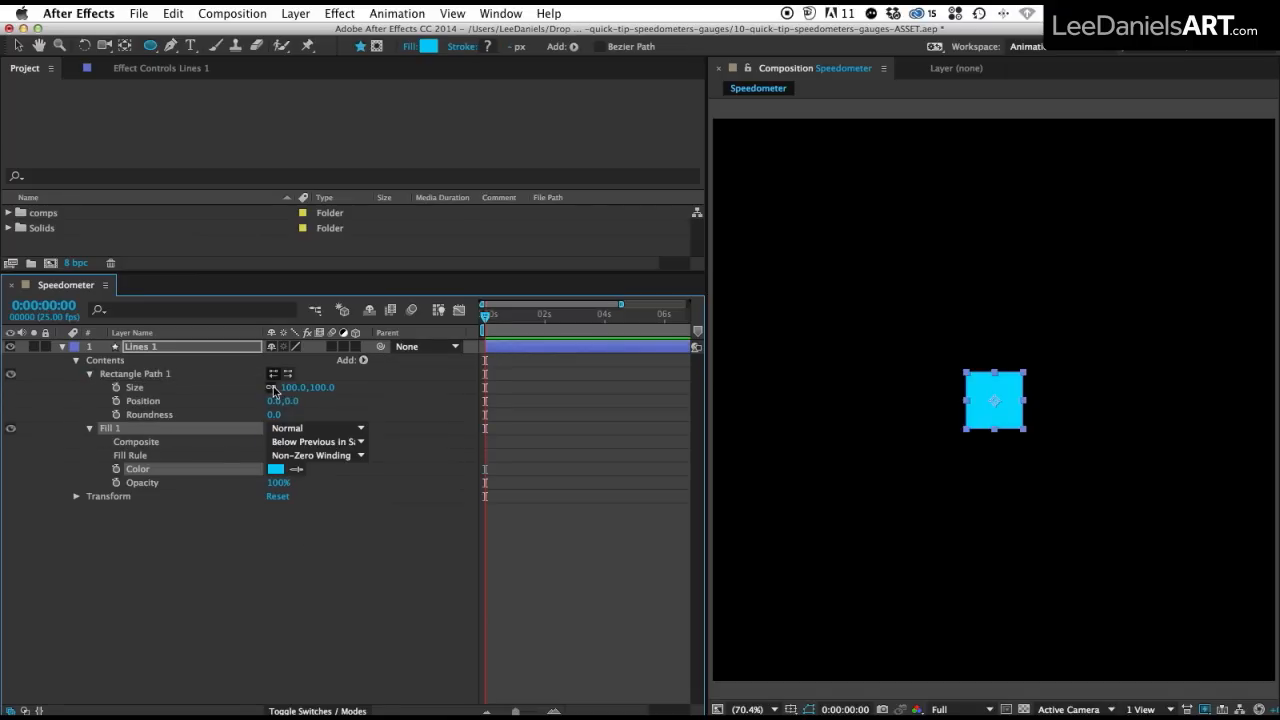
drag(293, 397, 231, 397)
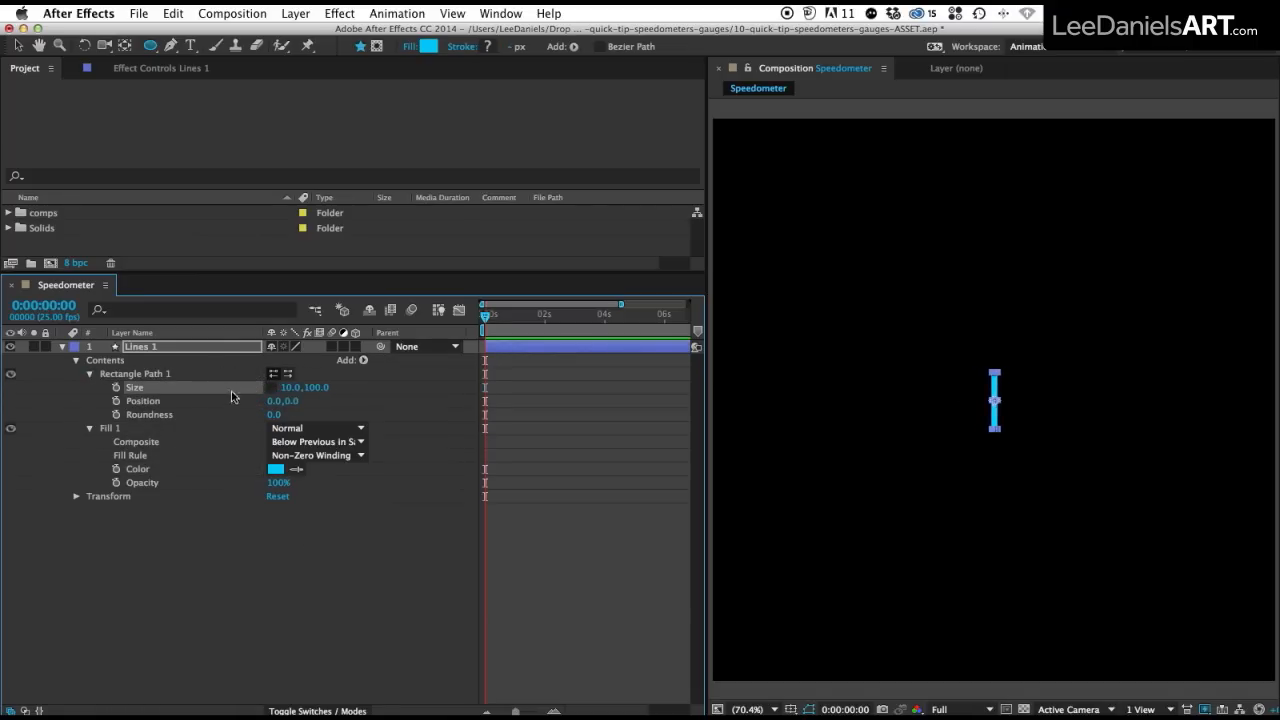
drag(310, 396, 154, 440)
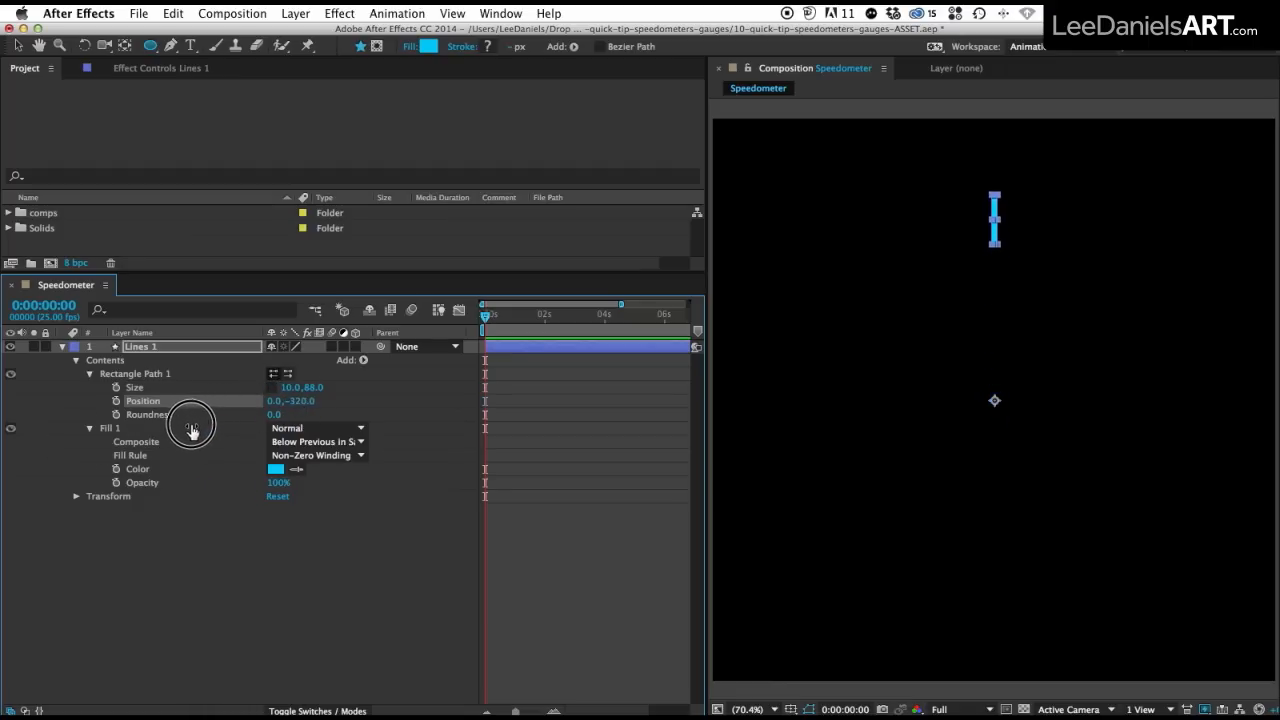
Add a Repeater with copy Position 0 and a Rotation expression starting 360/
click(364, 359)
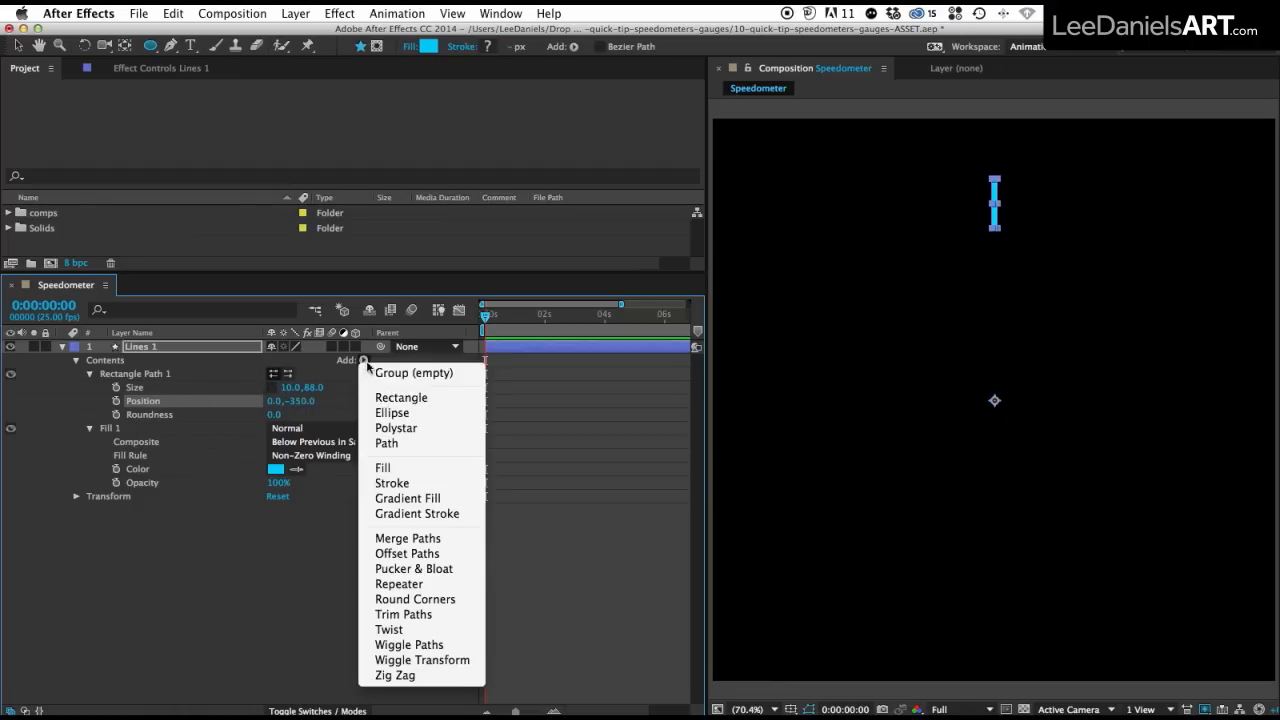
click(382, 586)
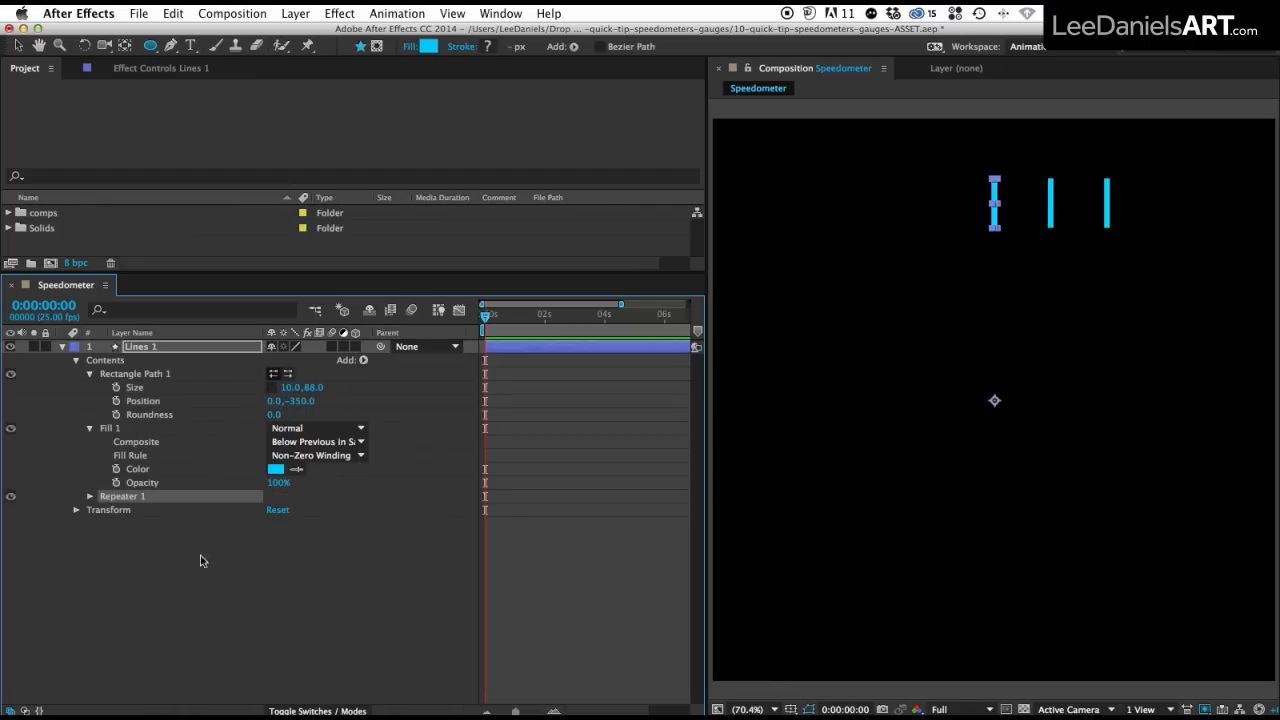
click(89, 497)
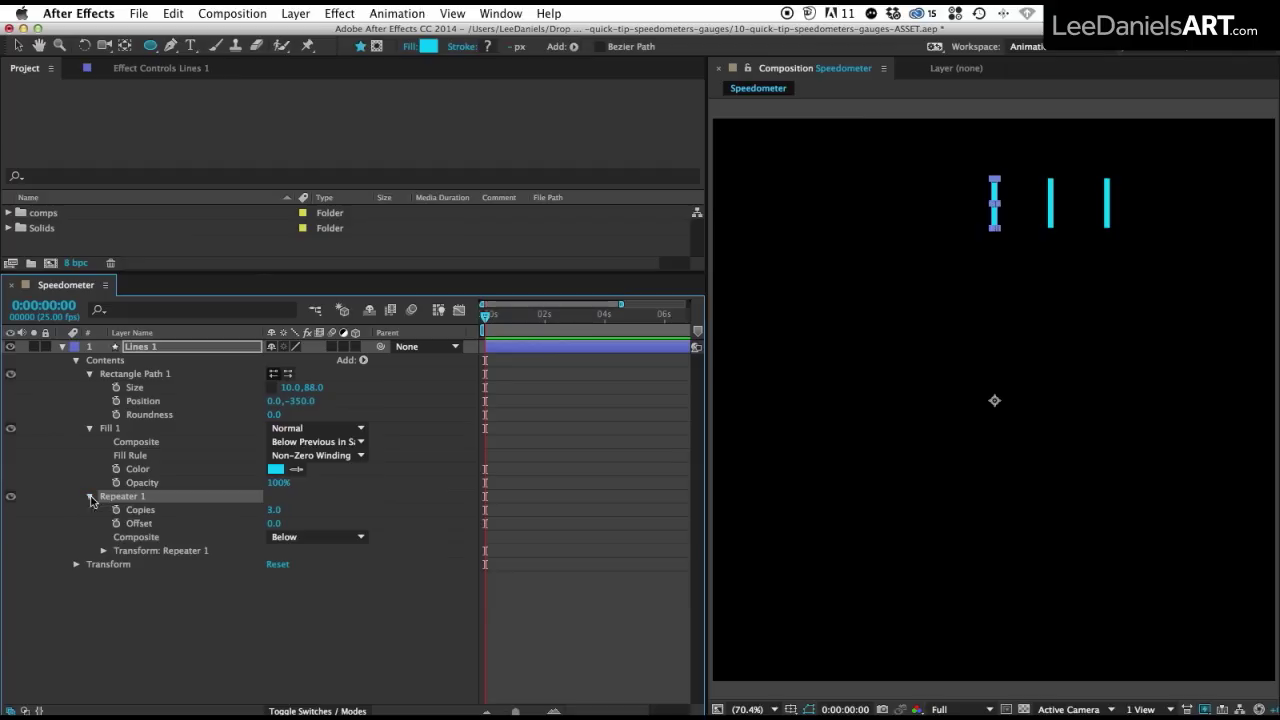
click(103, 551)
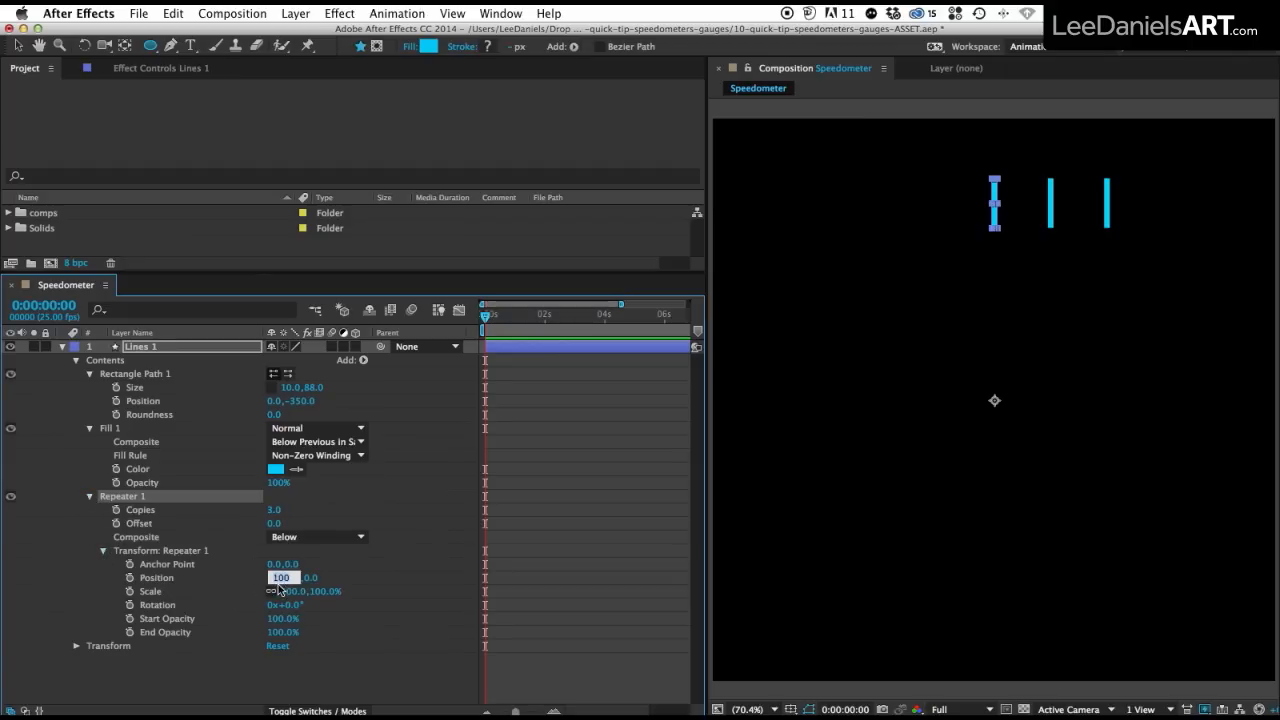
text(0)
key(Return)
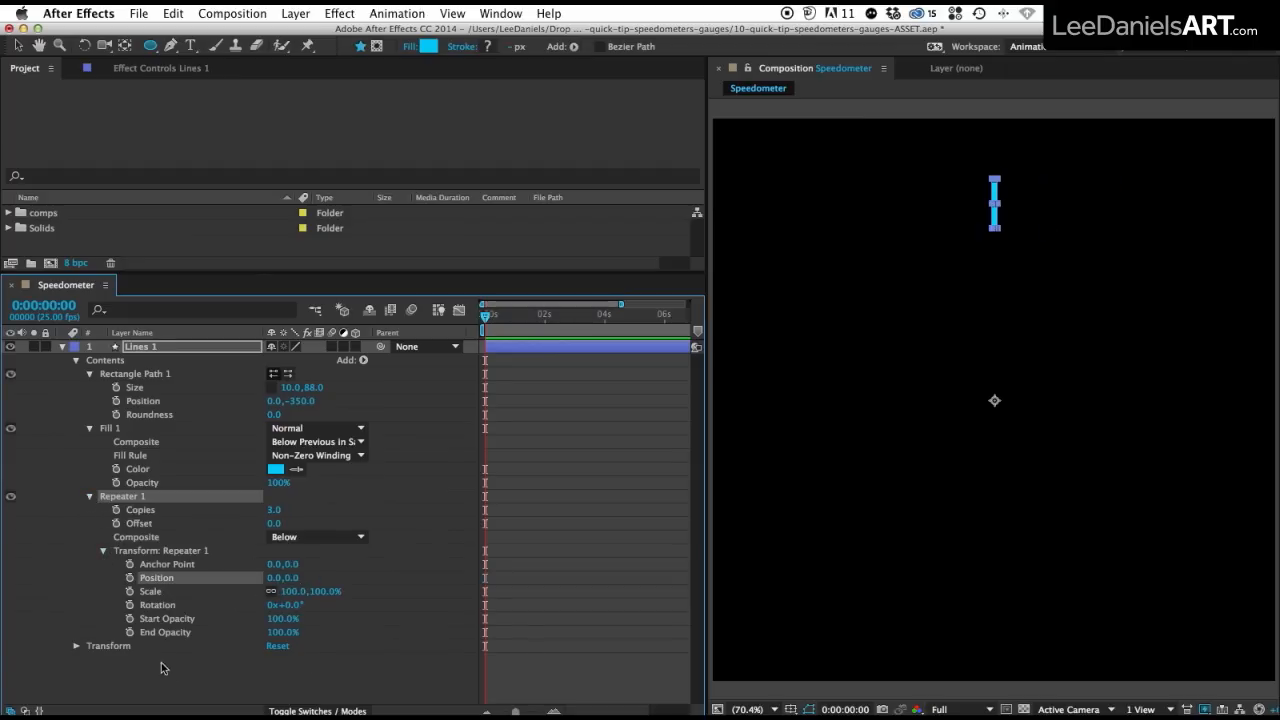
alt+click(130, 607)
text(360/)
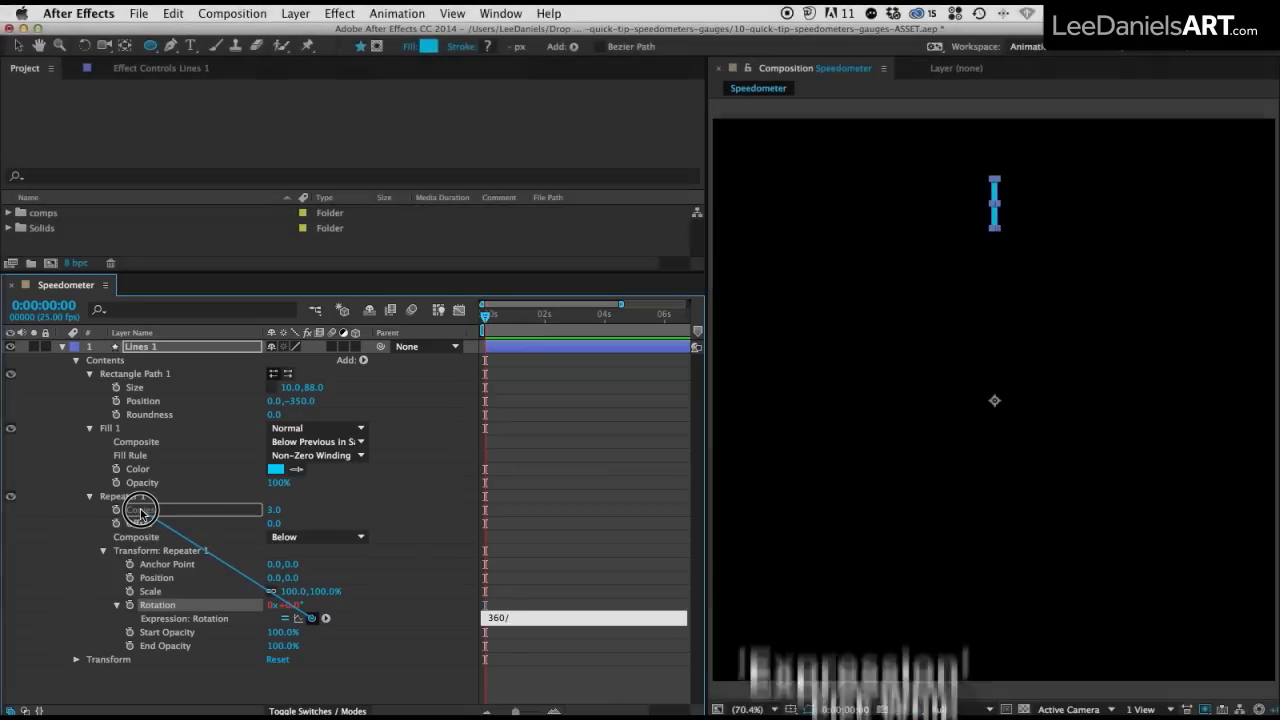
Pick-whip the rotation to Copies, set Copies to 80 and thin the ticks to 3×90
drag(311, 619, 145, 510)
click(290, 688)
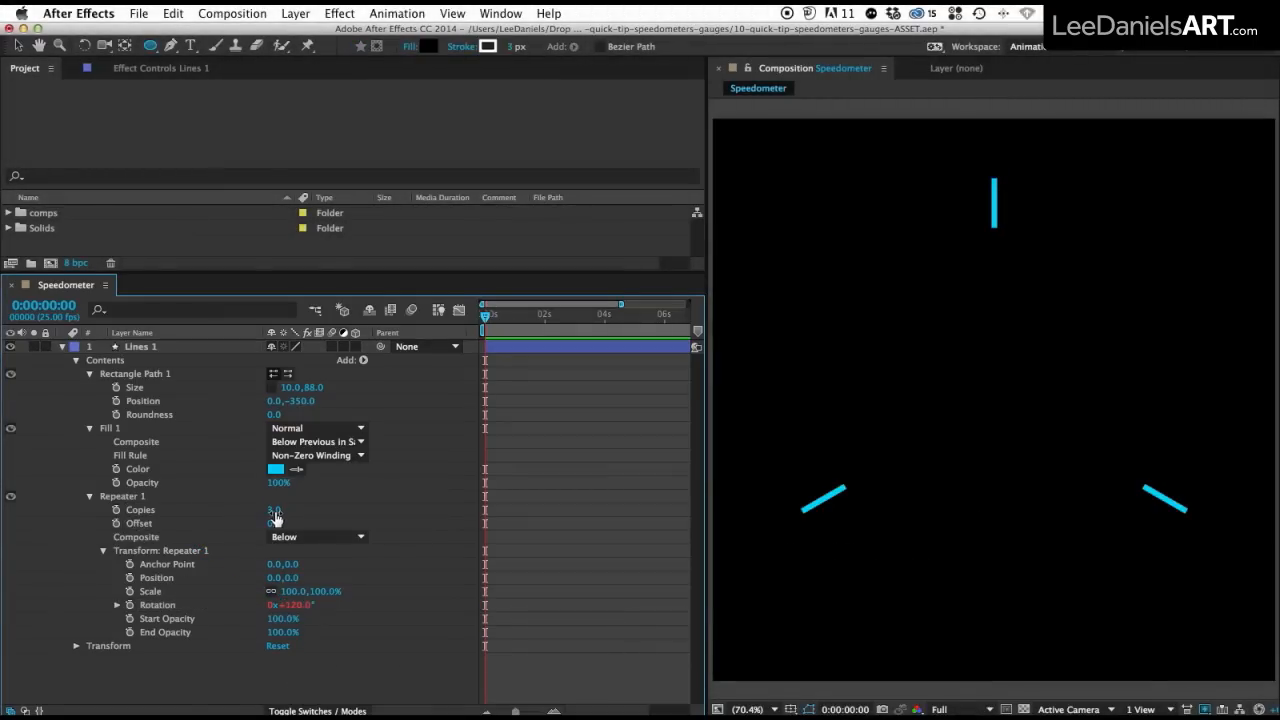
drag(278, 516, 290, 512)
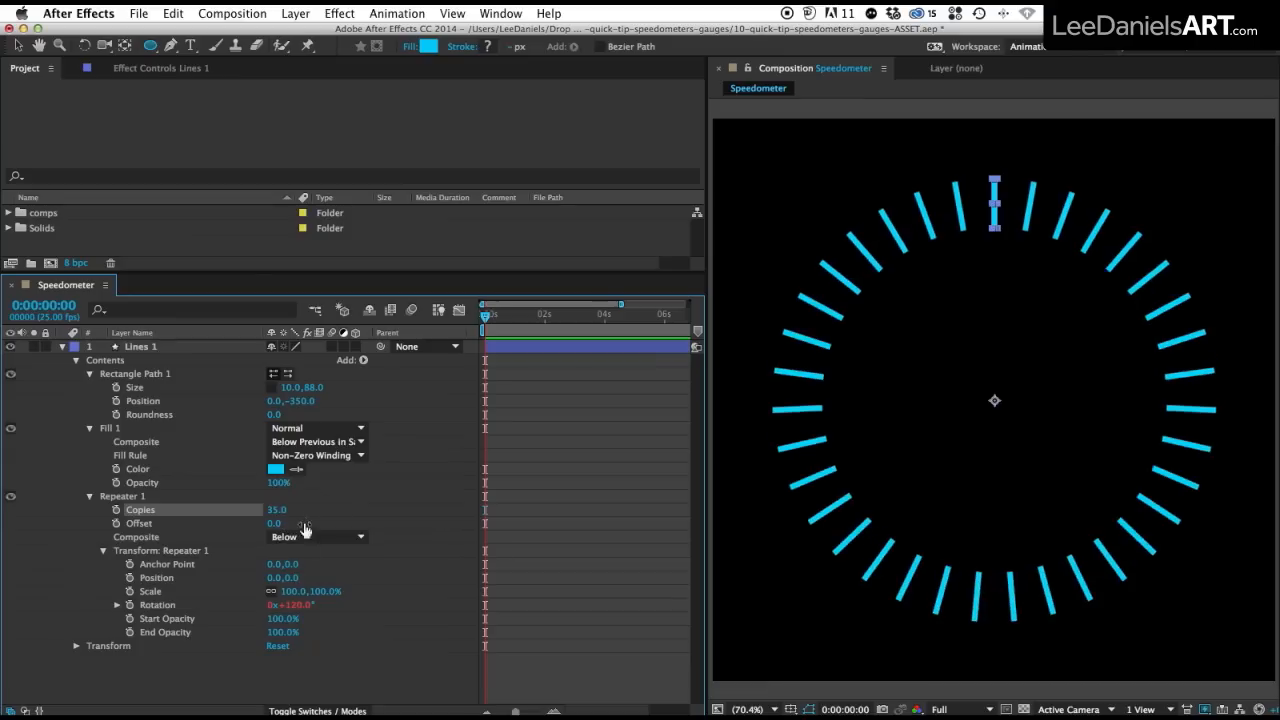
click(284, 510)
text(80)
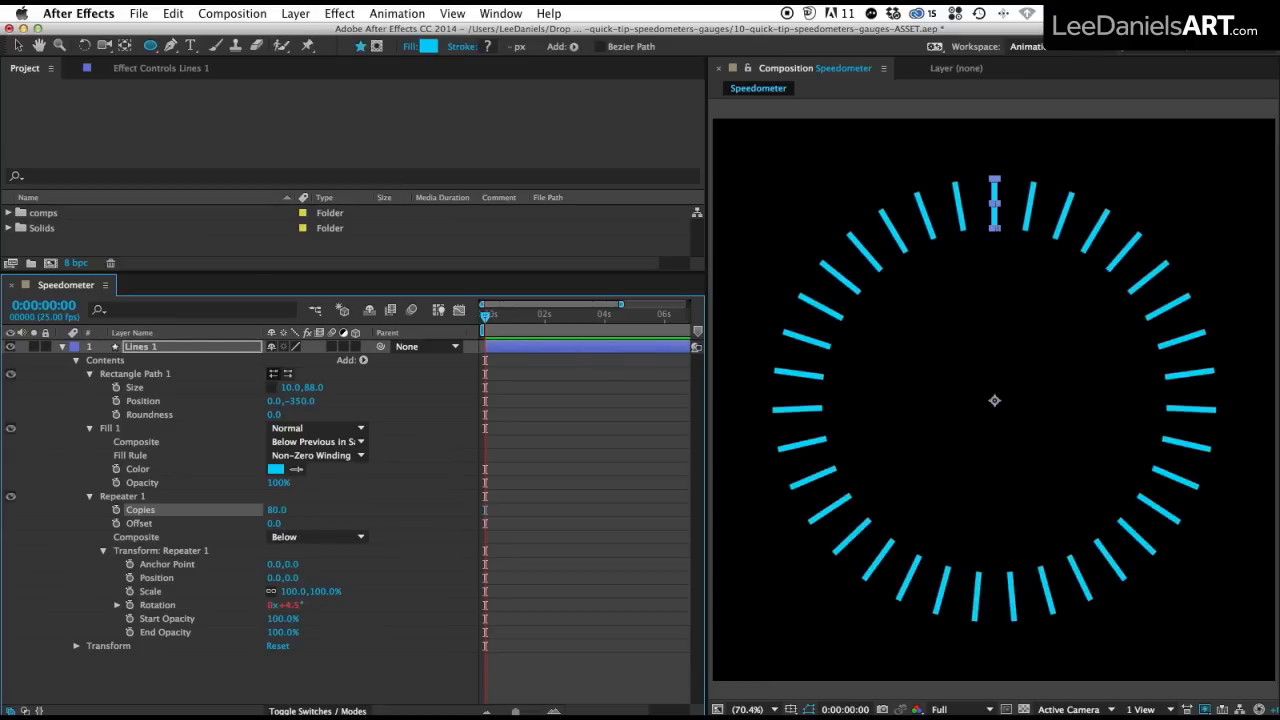
key(Return)
drag(290, 387, 286, 392)
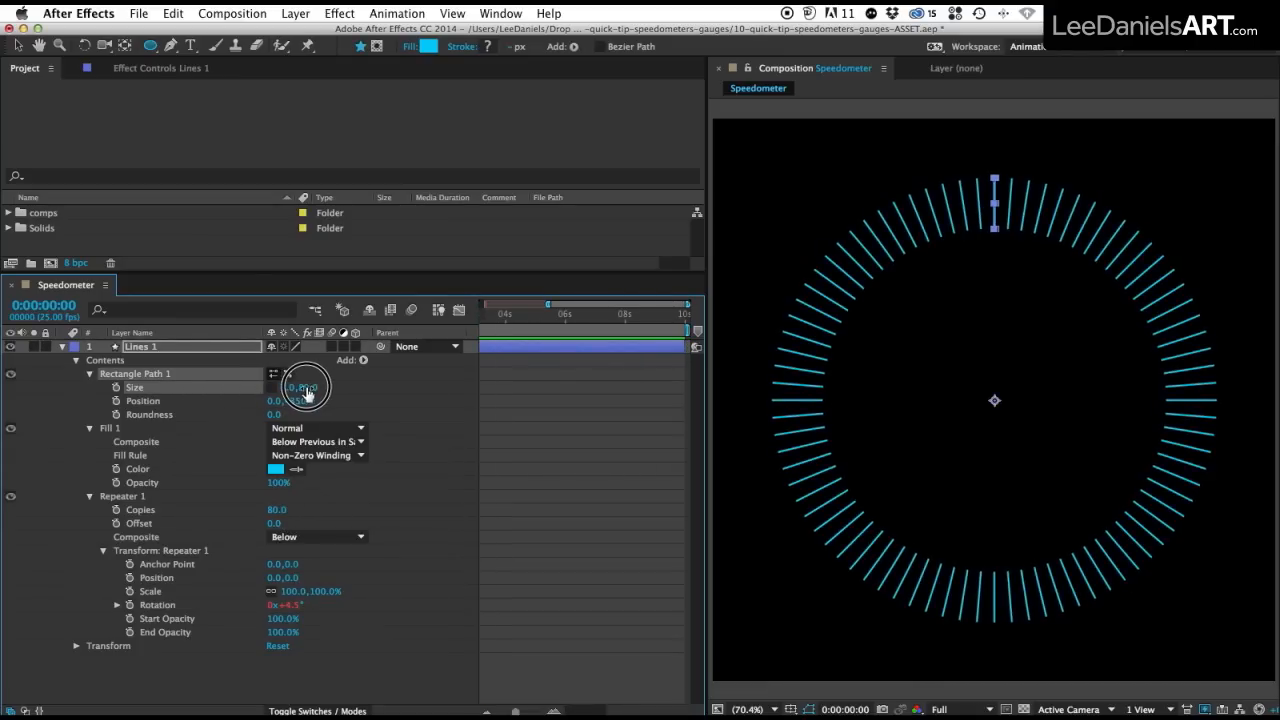
key(ctrl+super+Escape)
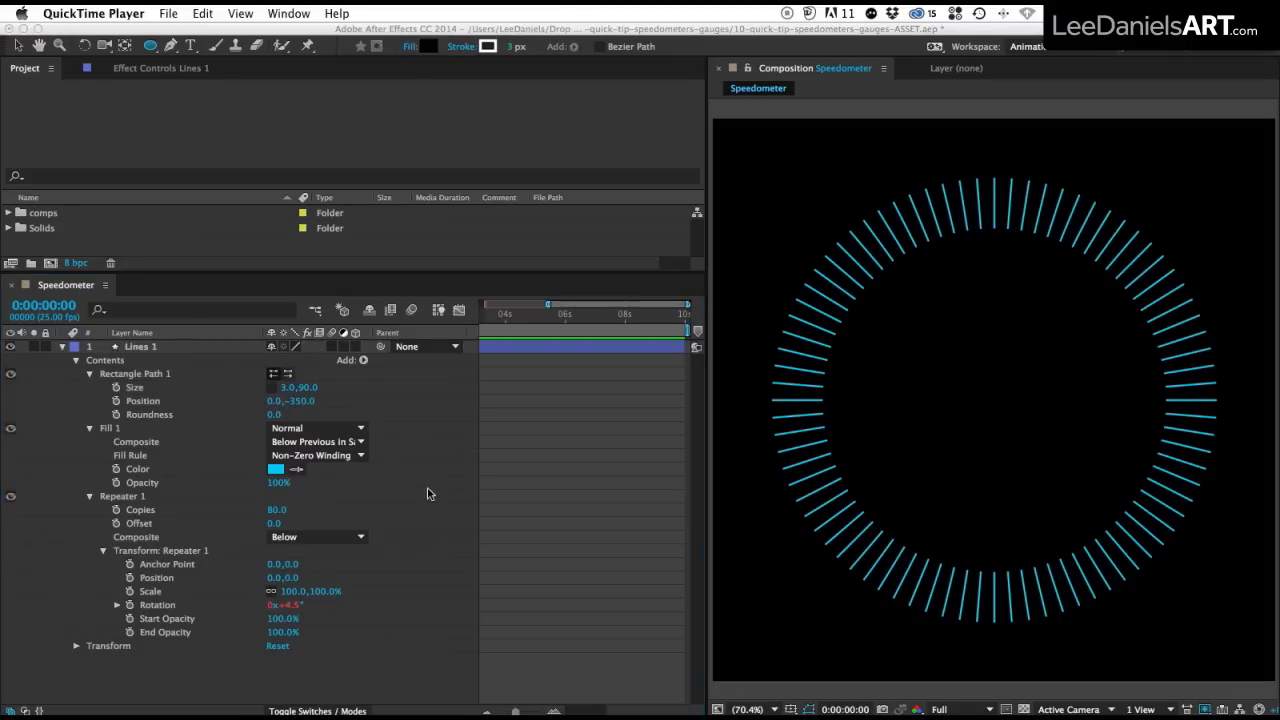
Duplicate Lines 1 into Lines 2 and give its ticks a lighter cyan fill
click(290, 650)
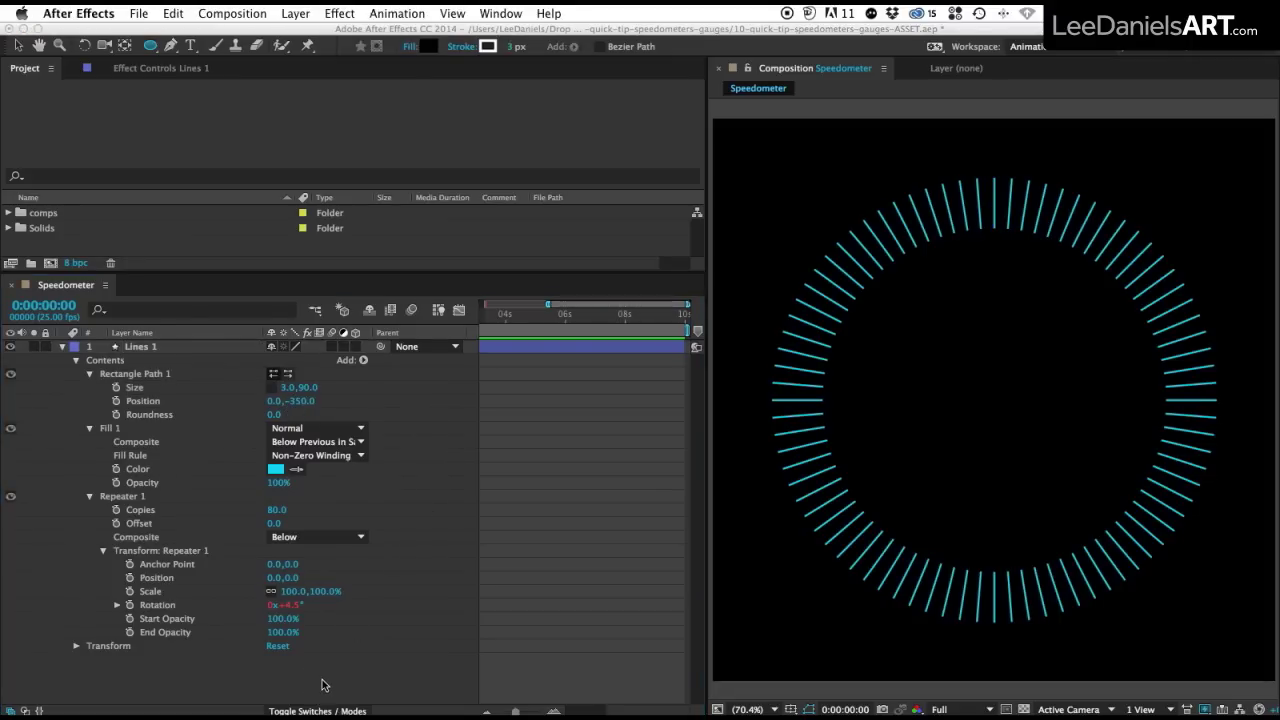
click(62, 347)
click(137, 347)
key(ctrl+d)
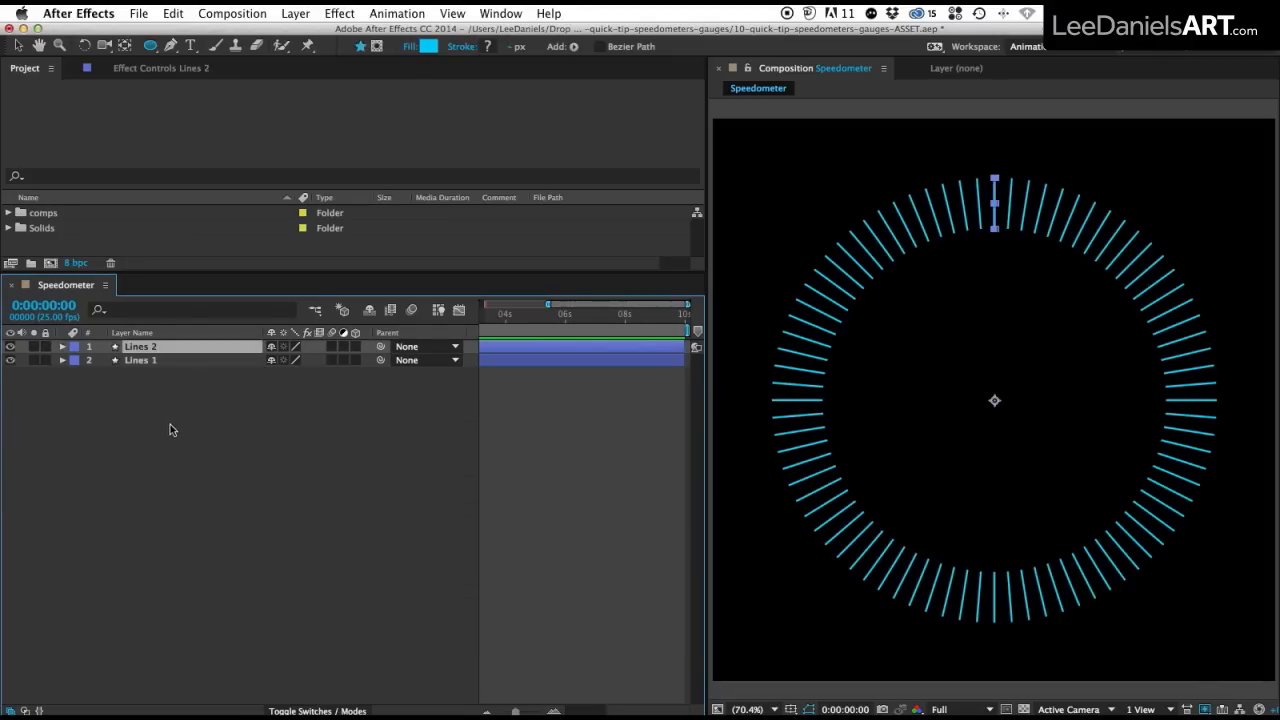
click(62, 347)
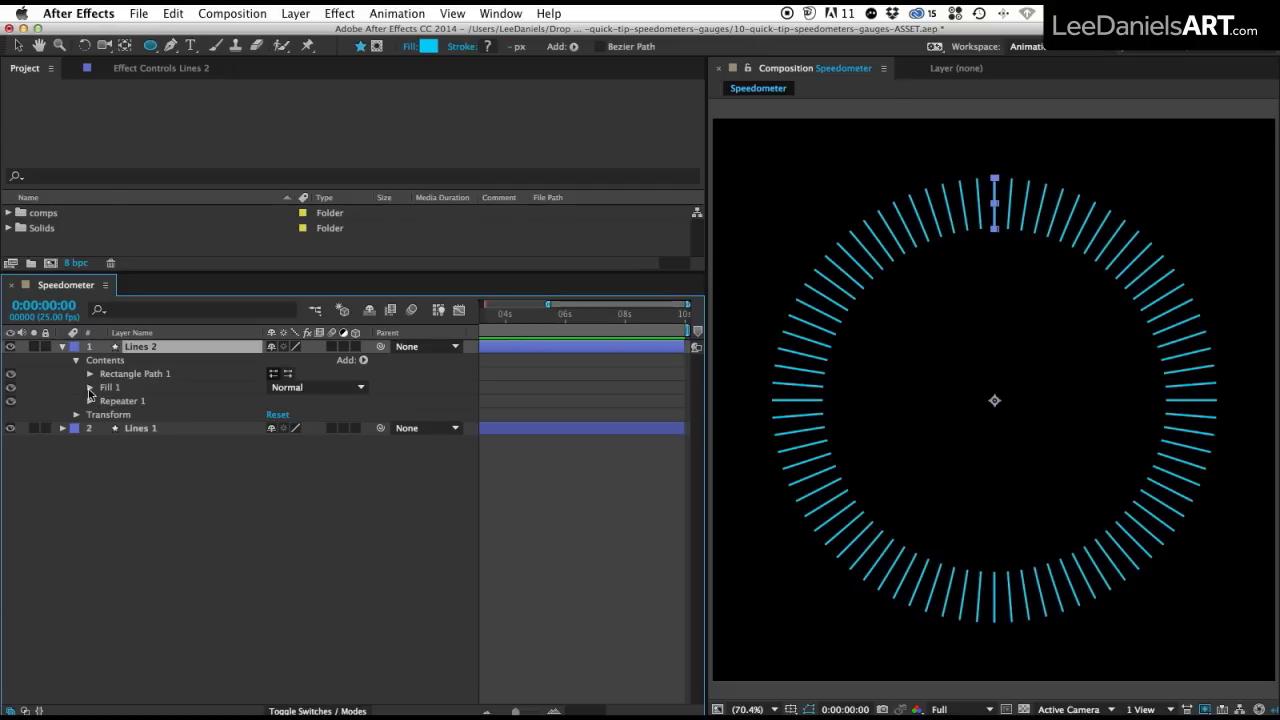
click(90, 388)
click(277, 428)
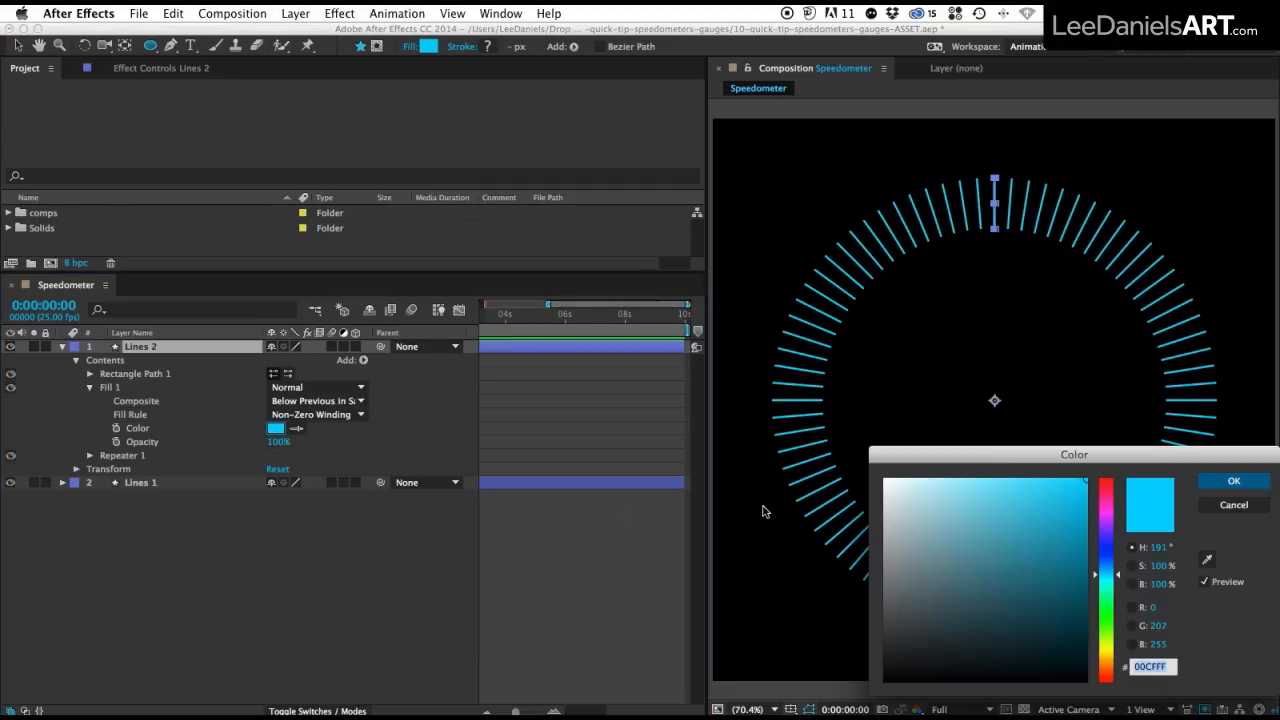
drag(1006, 486, 945, 476)
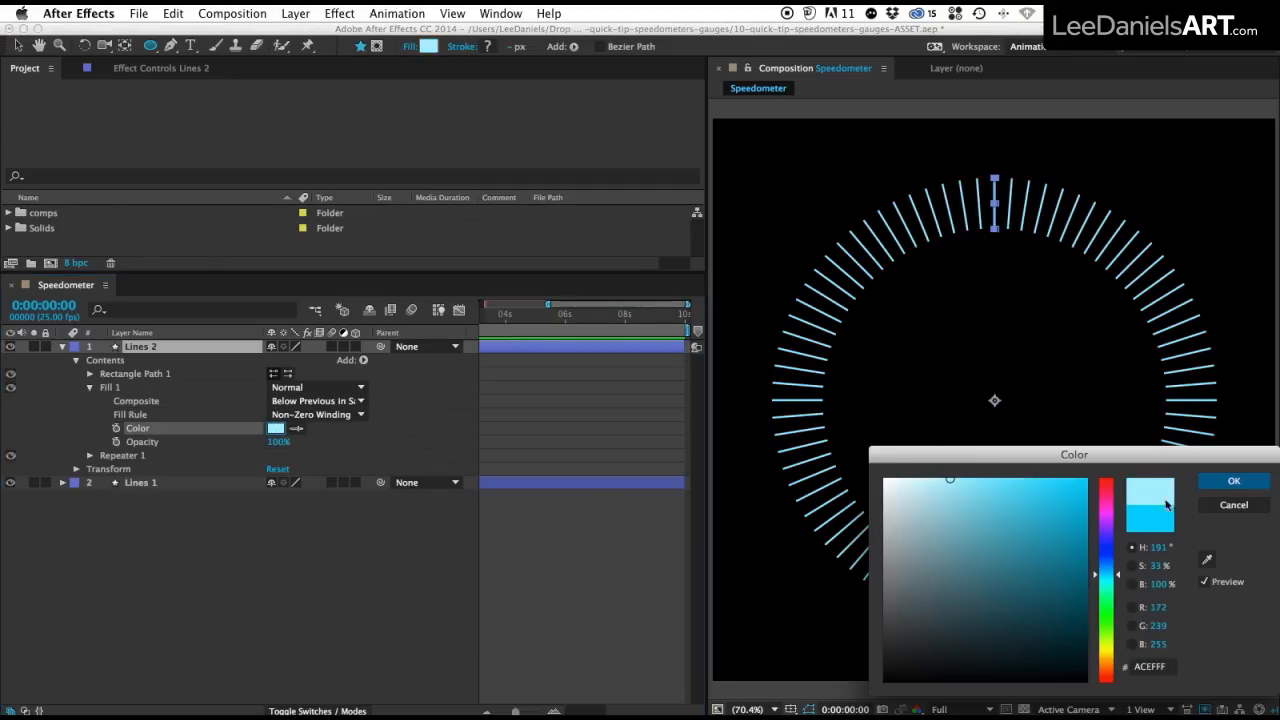
click(1231, 484)
Set Lines 2 to 20 copies with major ticks sized 8×91 at position 0,-337
click(90, 455)
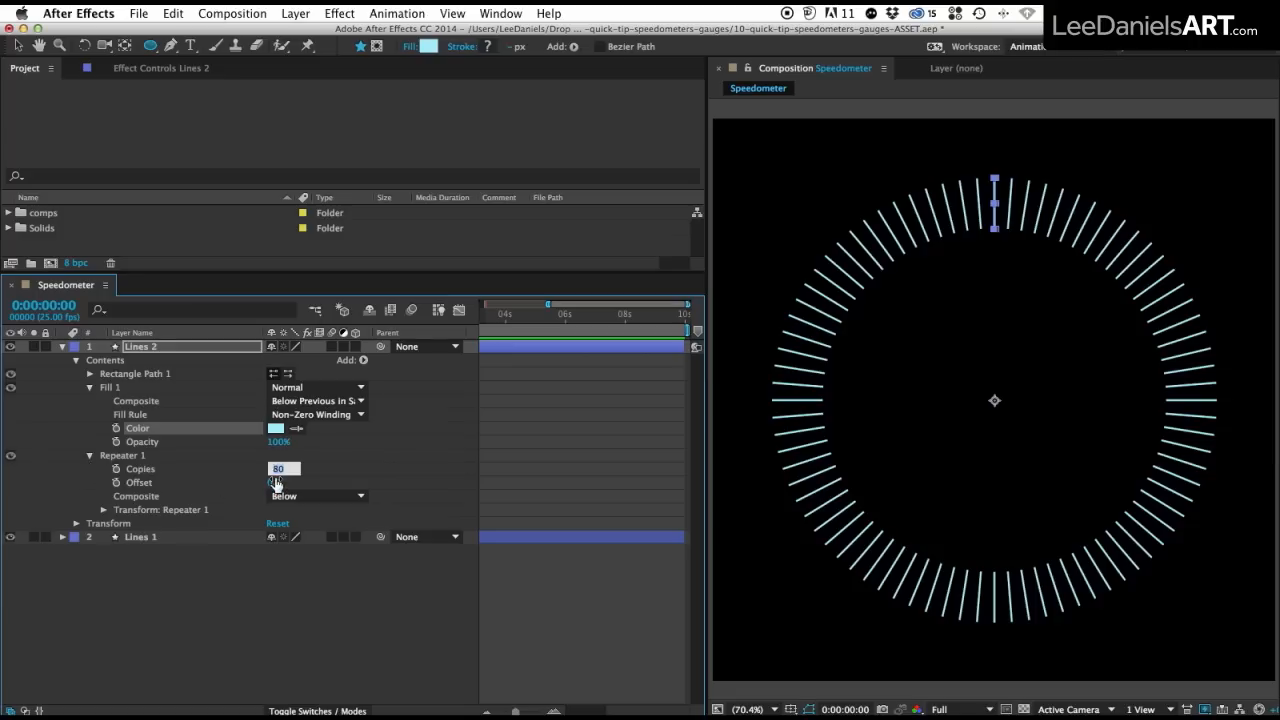
text(20)
key(Return)
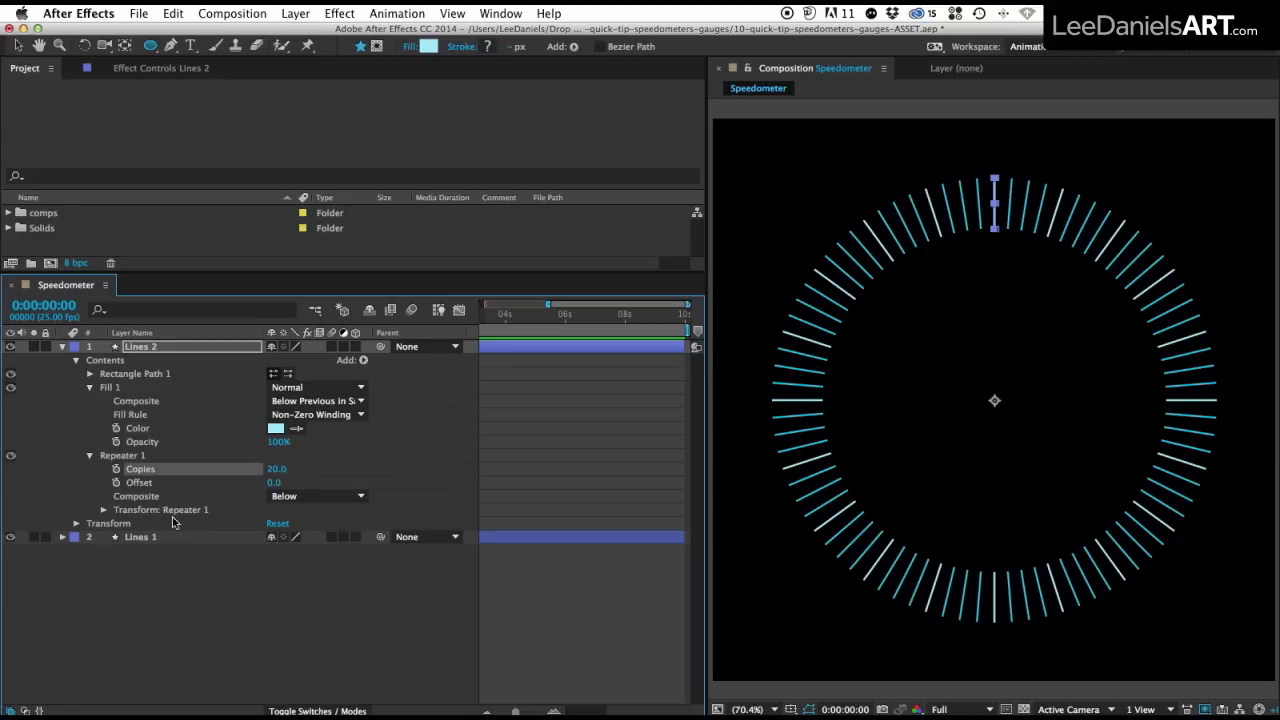
click(90, 374)
drag(298, 388, 292, 393)
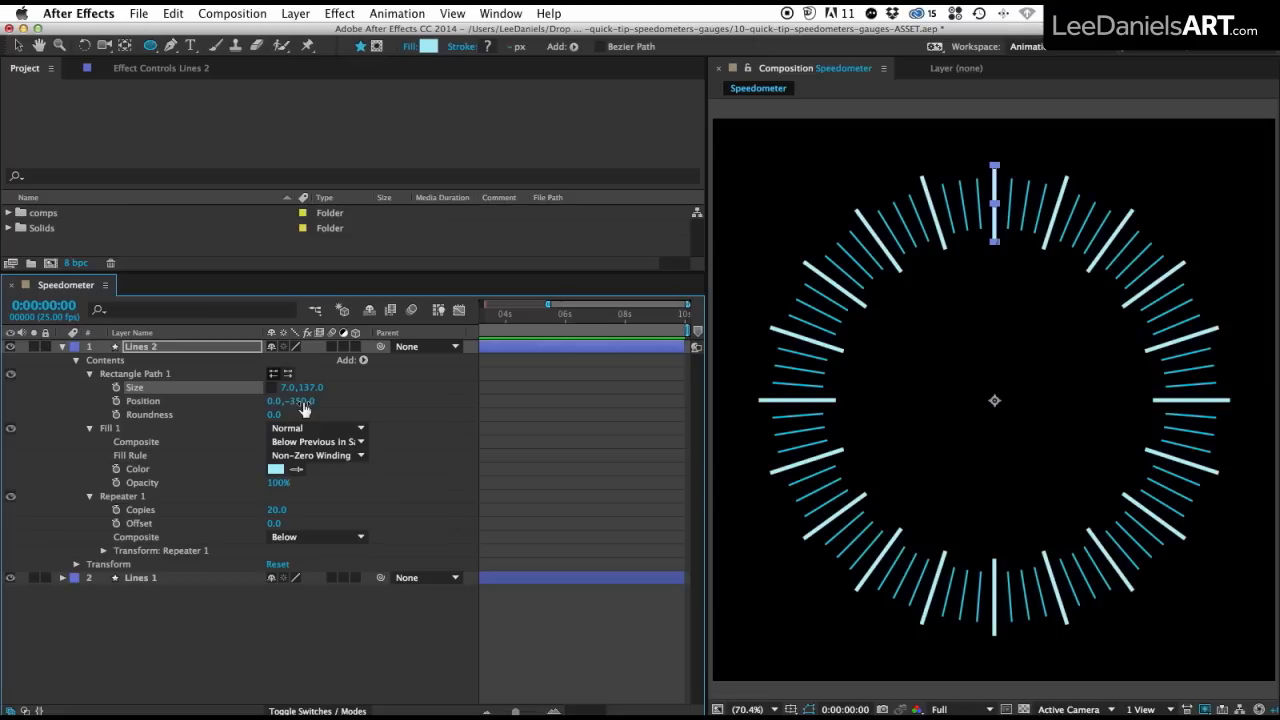
mouse_move(303, 388)
mouse_down()
mouse_move(282, 413)
mouse_move(346, 391)
mouse_move(286, 414)
mouse_up()
Create a new shape layer named block
click(366, 476)
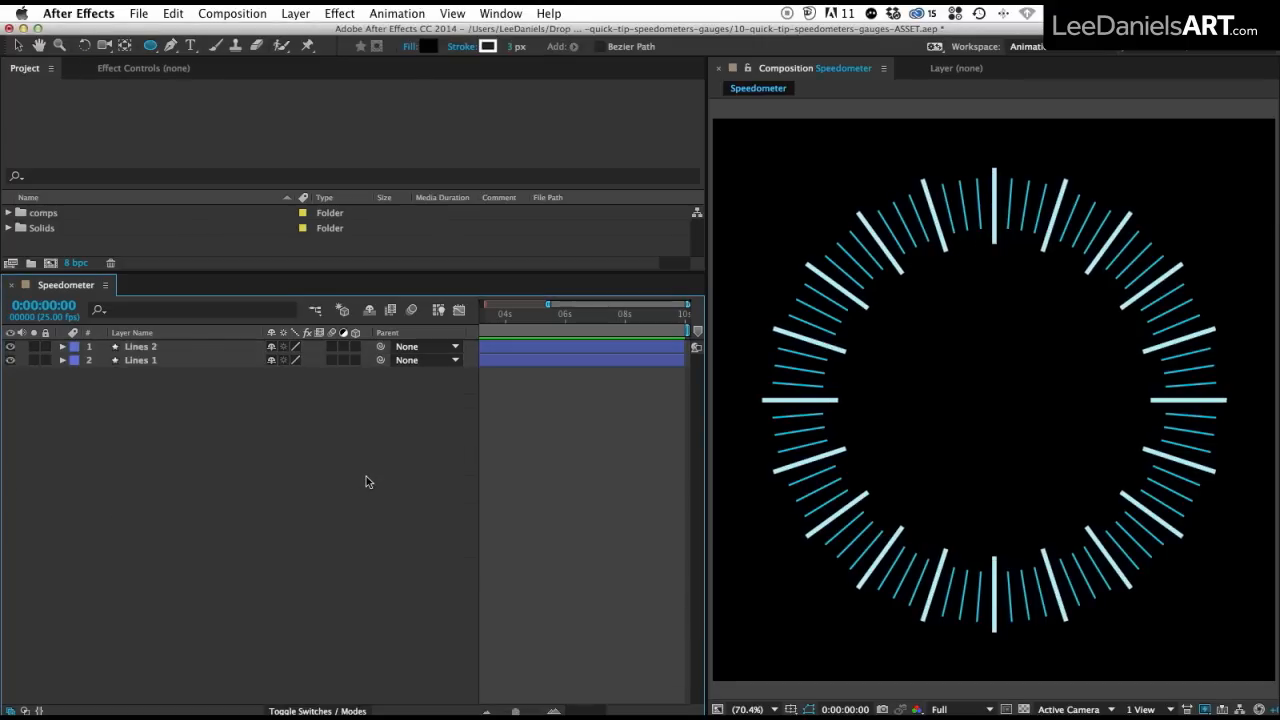
click(295, 13)
mouse_move(303, 33)
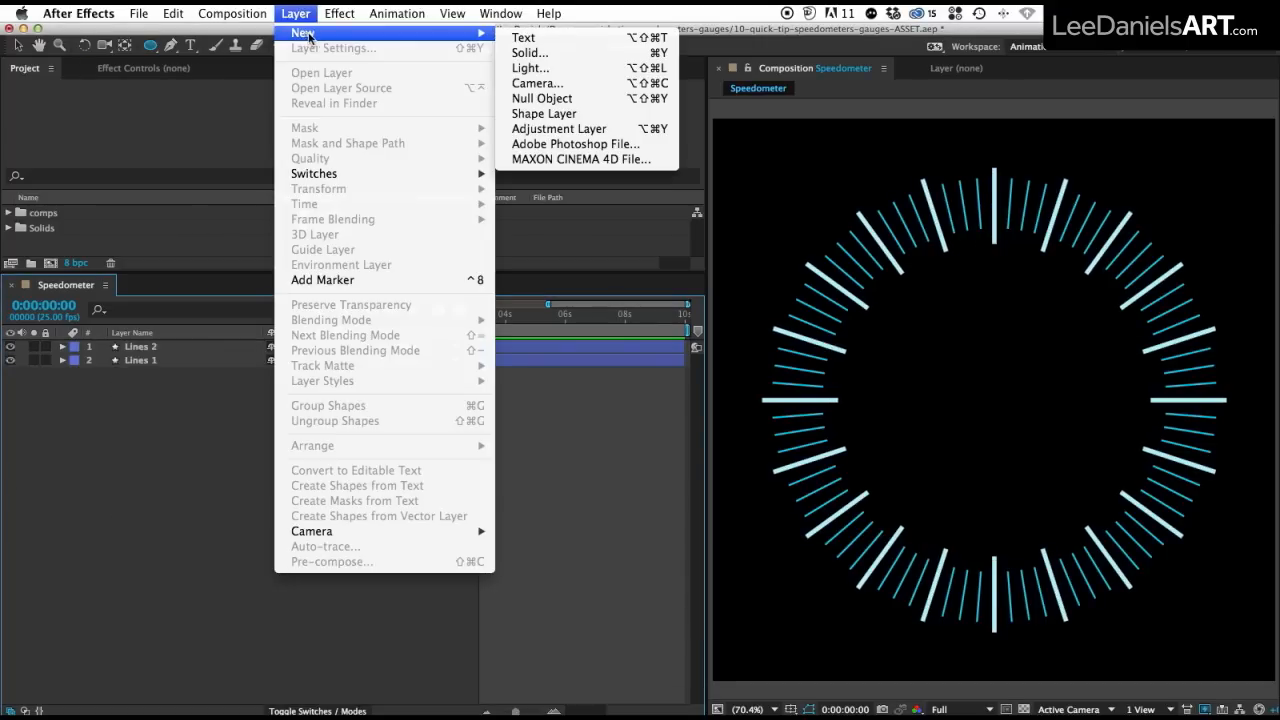
click(544, 113)
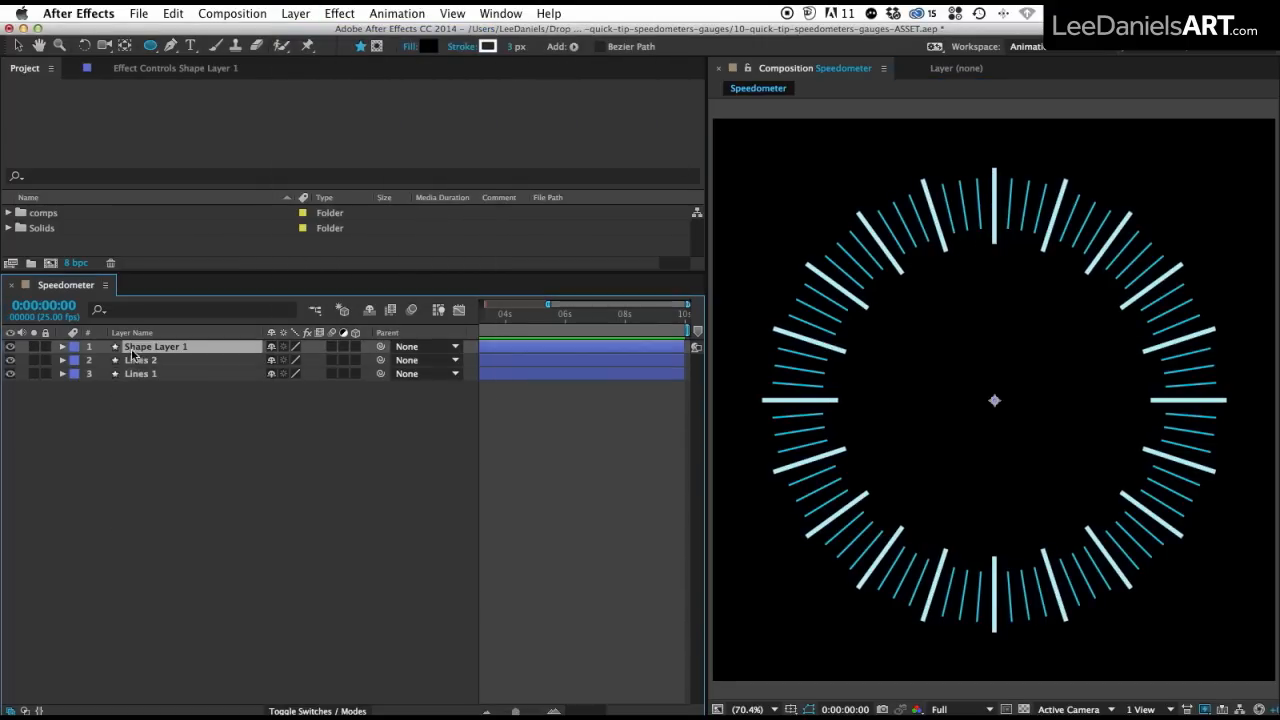
text(block)
key(Return)
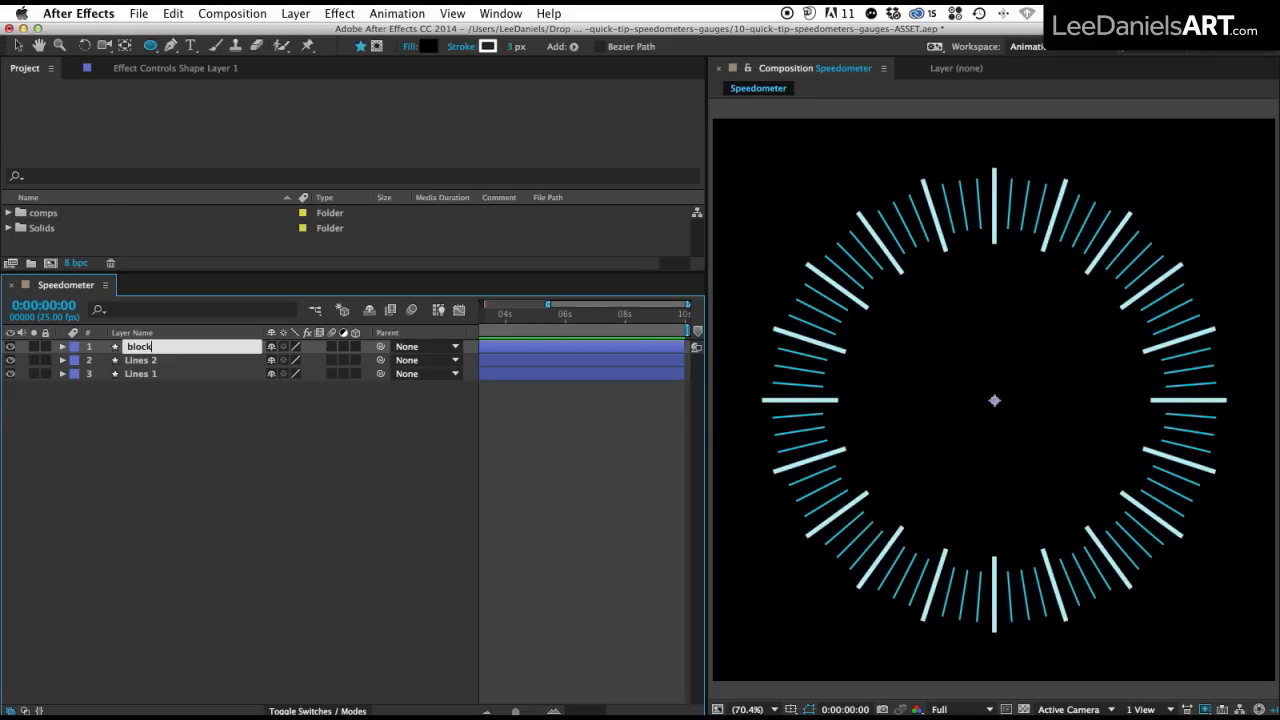
click(63, 347)
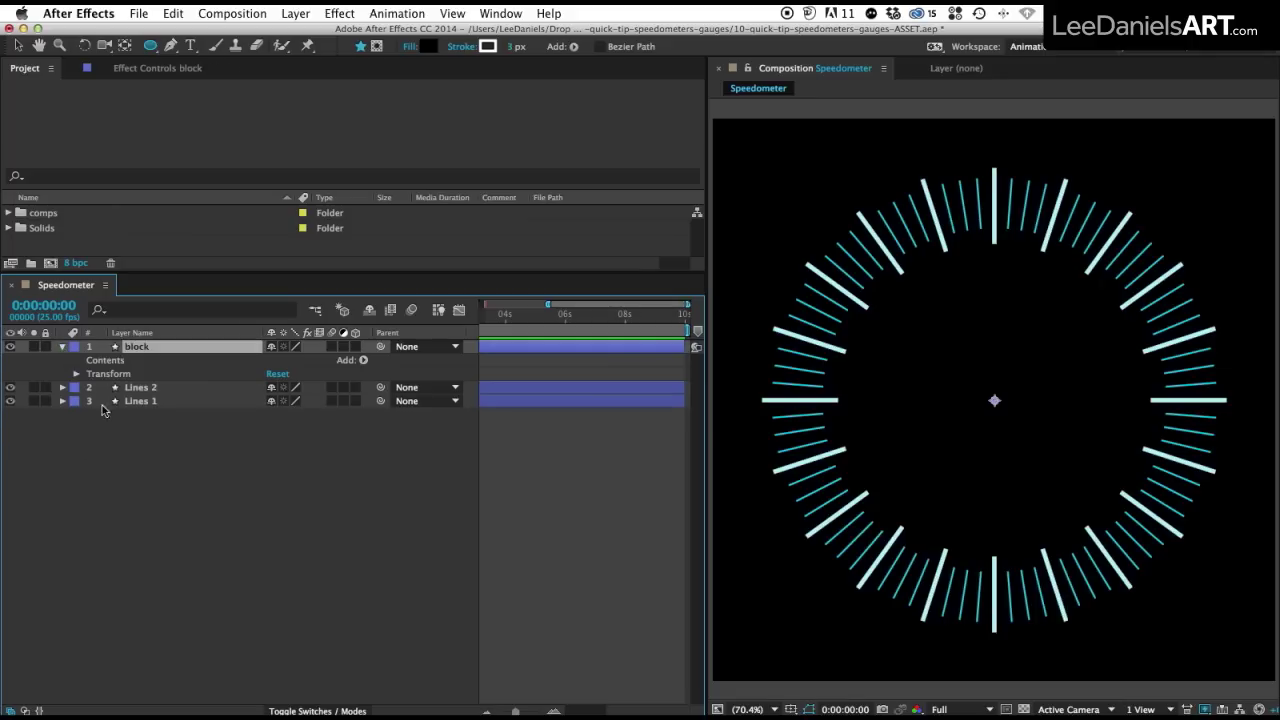
Add a polystar to block and fill it black
click(364, 361)
click(385, 430)
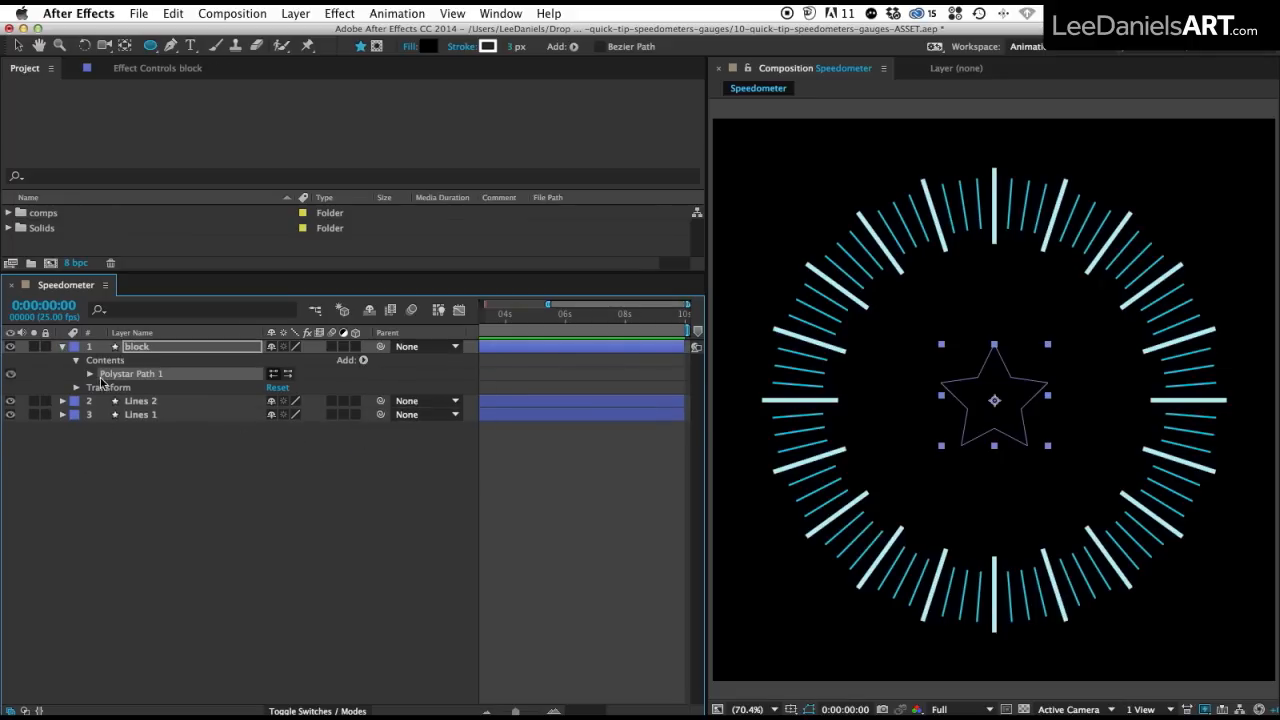
click(364, 361)
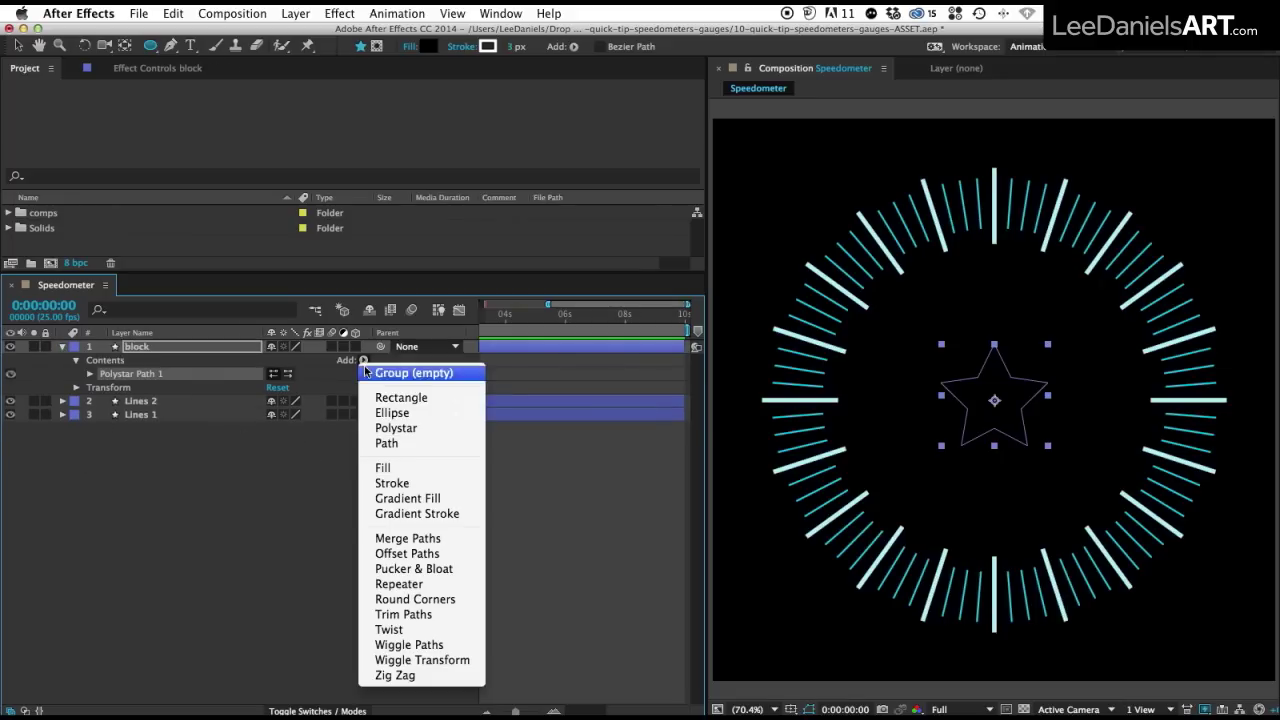
click(385, 469)
click(428, 48)
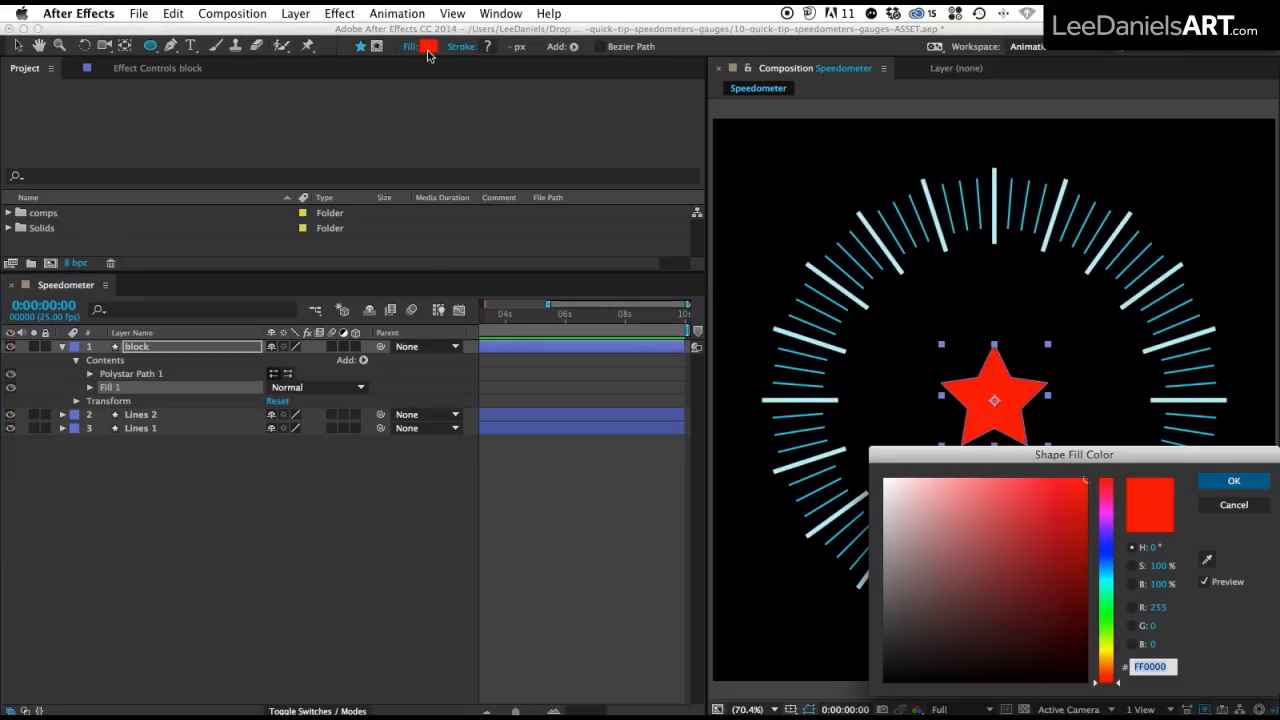
drag(925, 603, 846, 697)
click(1216, 486)
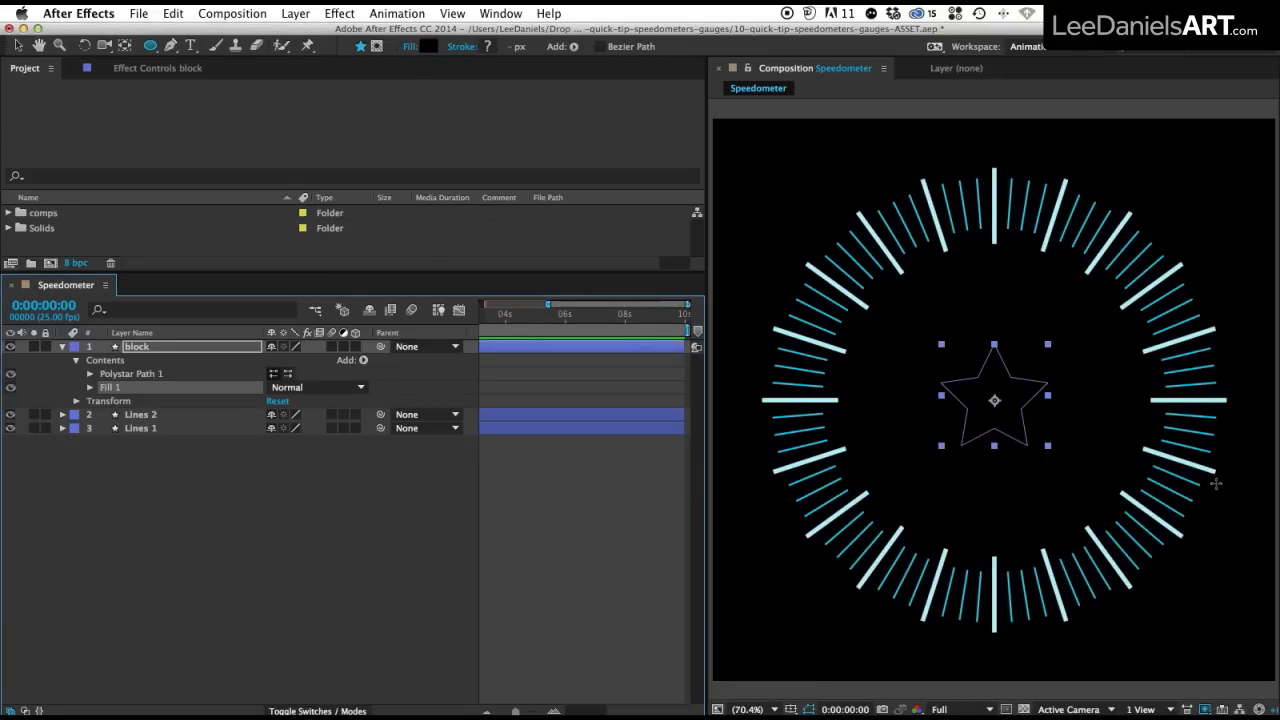
Make the star a 3-point triangle, anchor 0,-99, scale 386% with X widened to 1627%
click(89, 374)
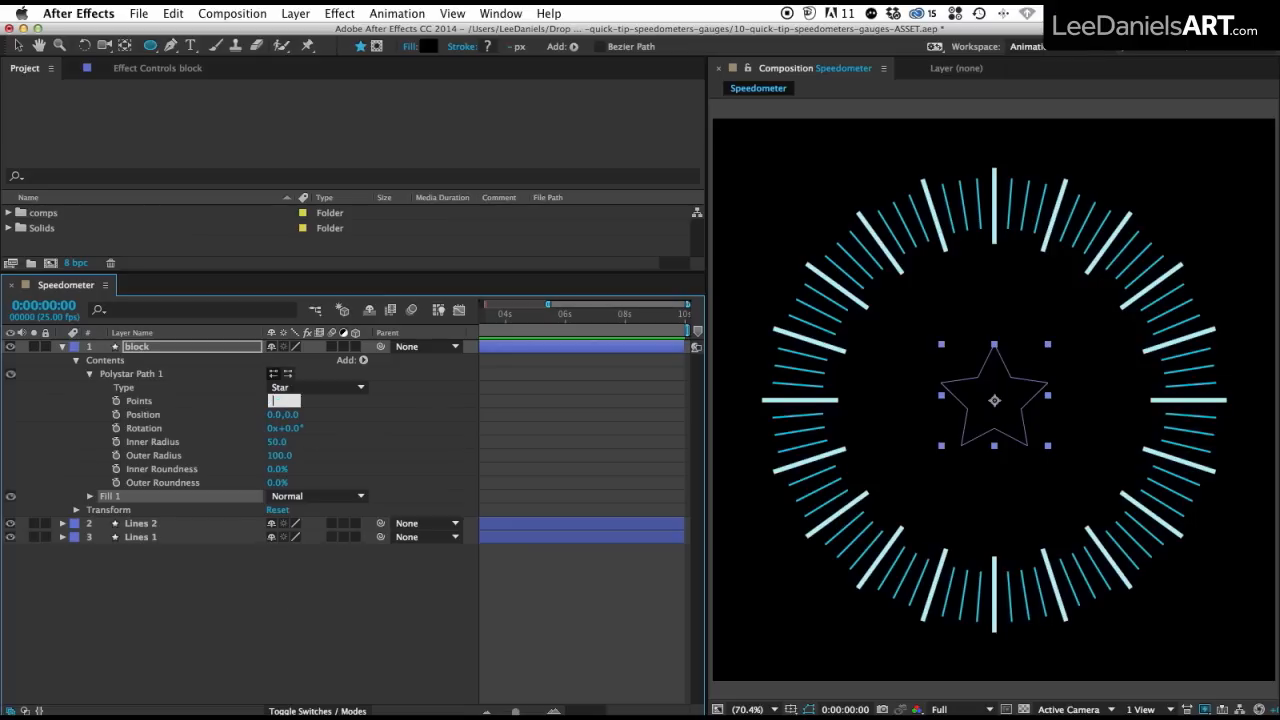
text(3)
key(Return)
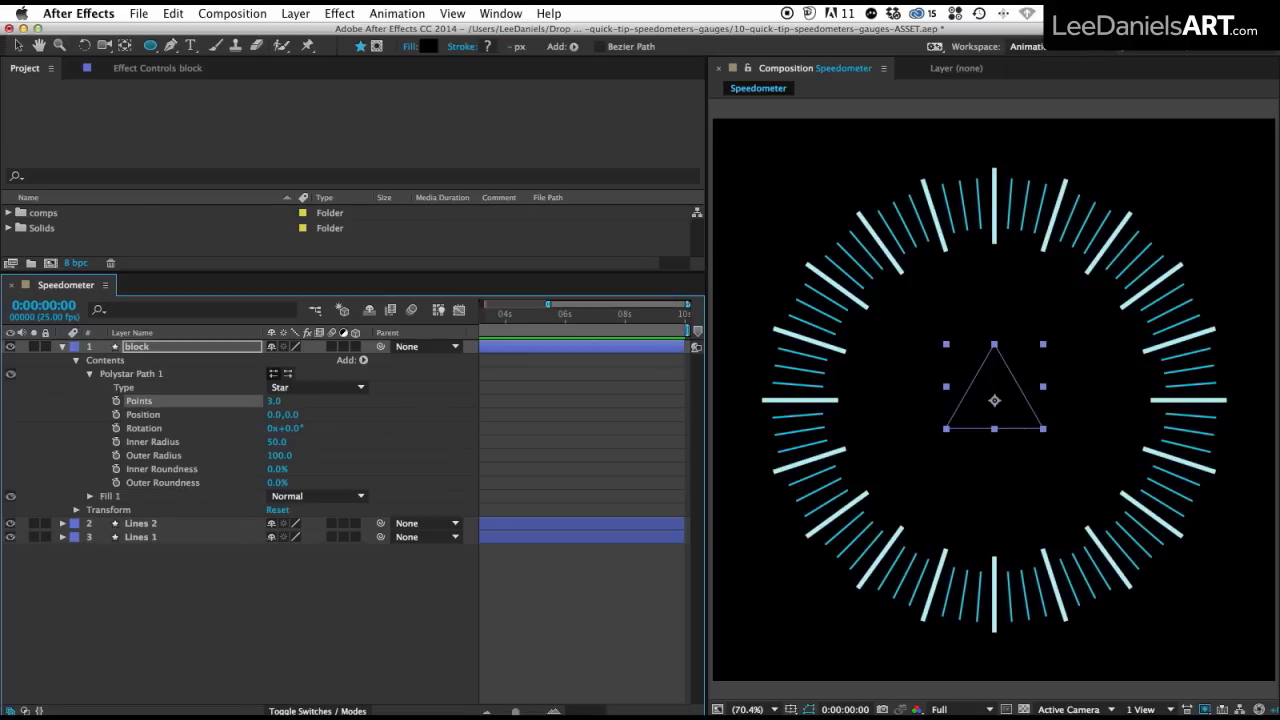
click(76, 510)
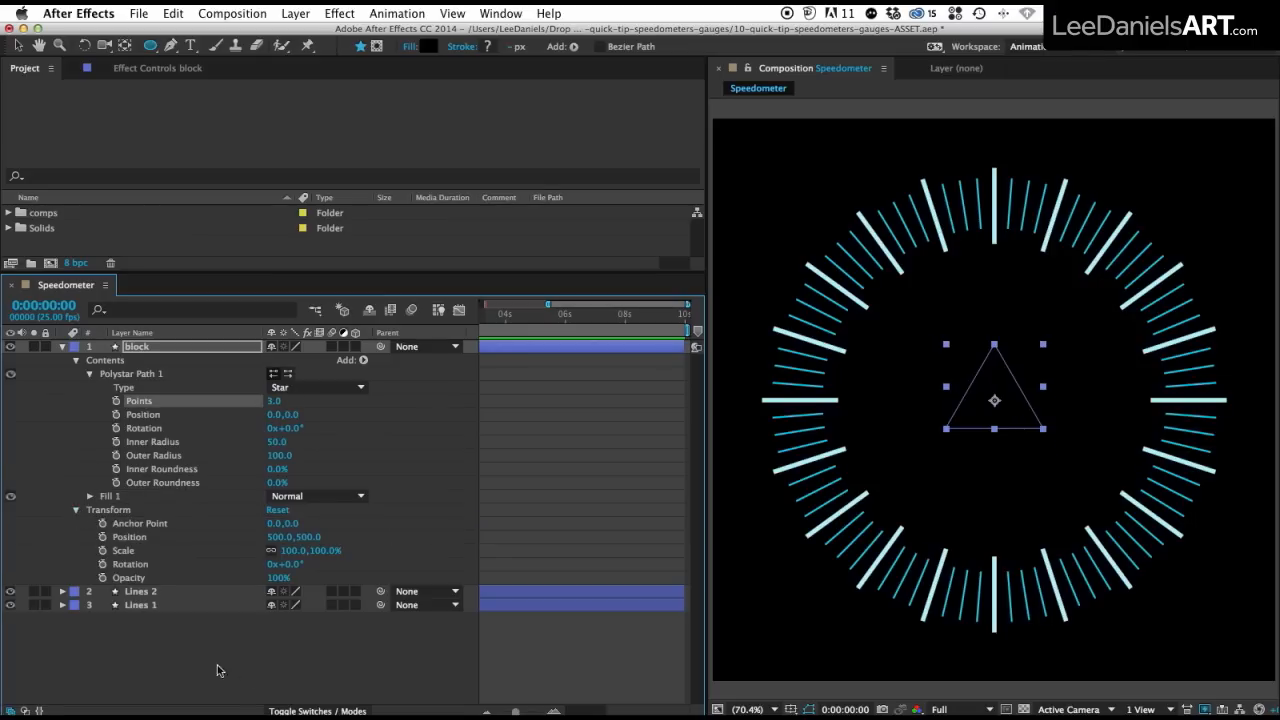
drag(294, 531, 200, 537)
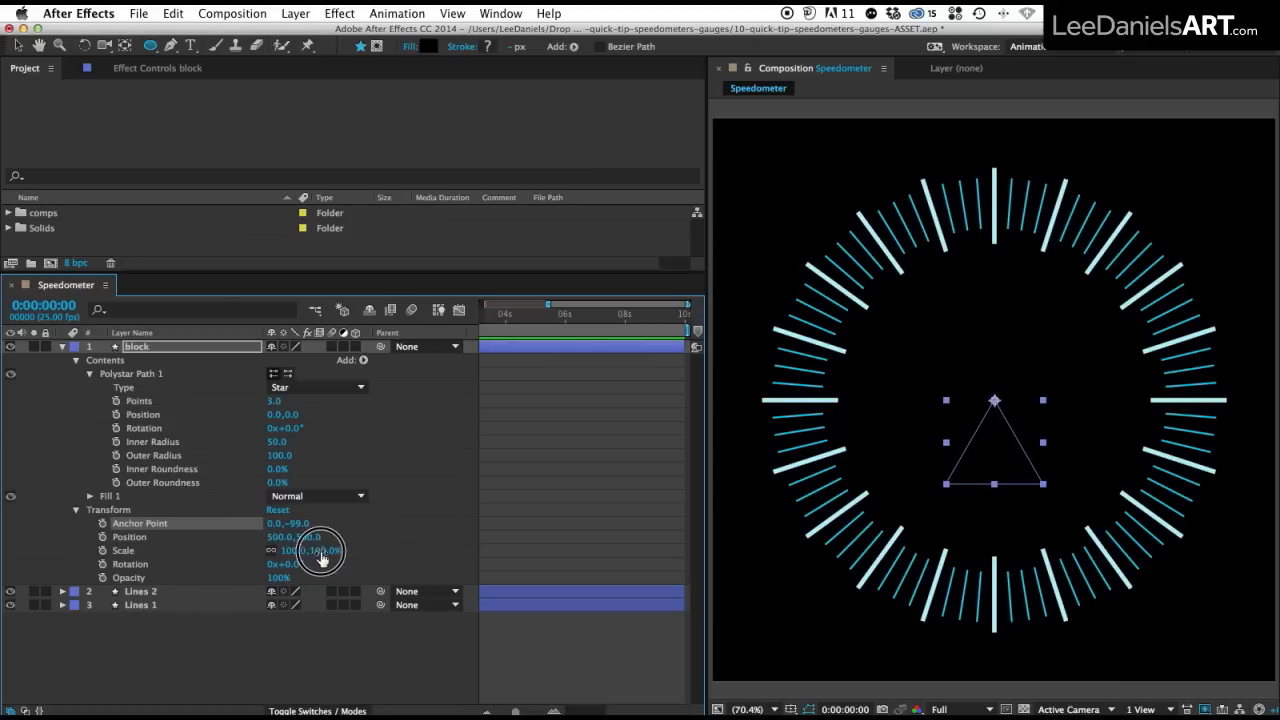
drag(321, 558, 630, 578)
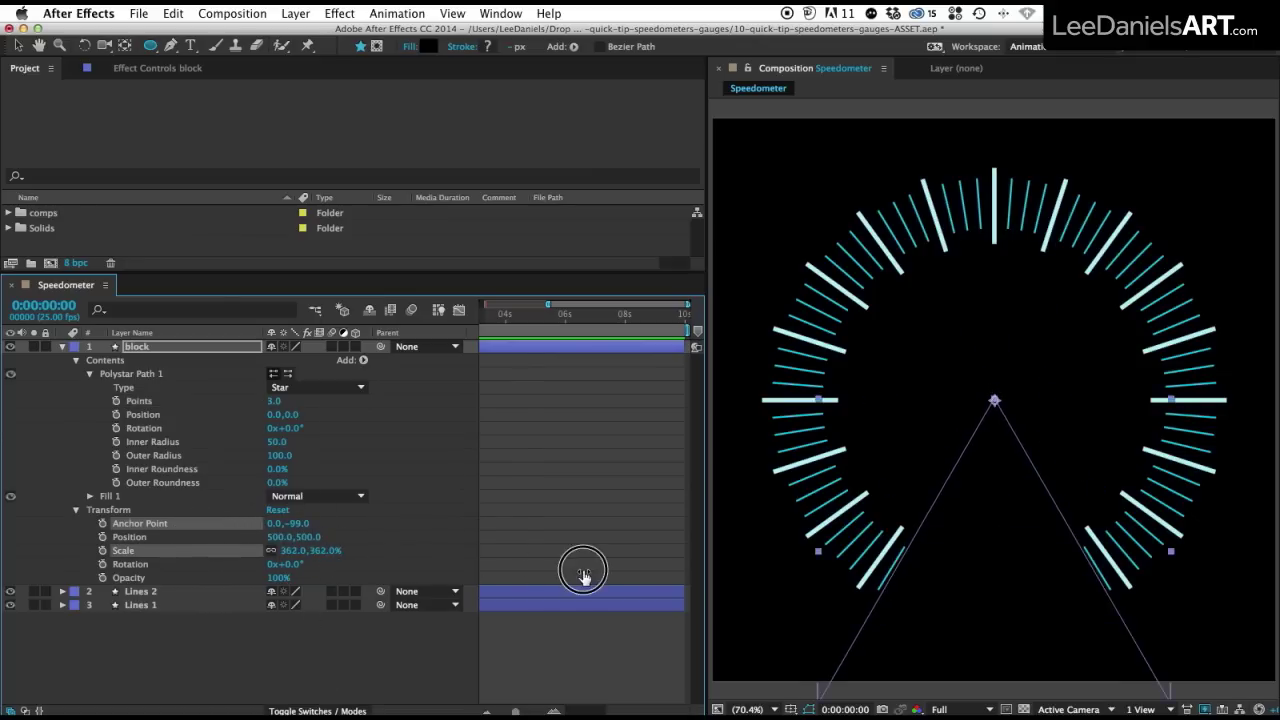
click(270, 550)
drag(290, 550, 474, 556)
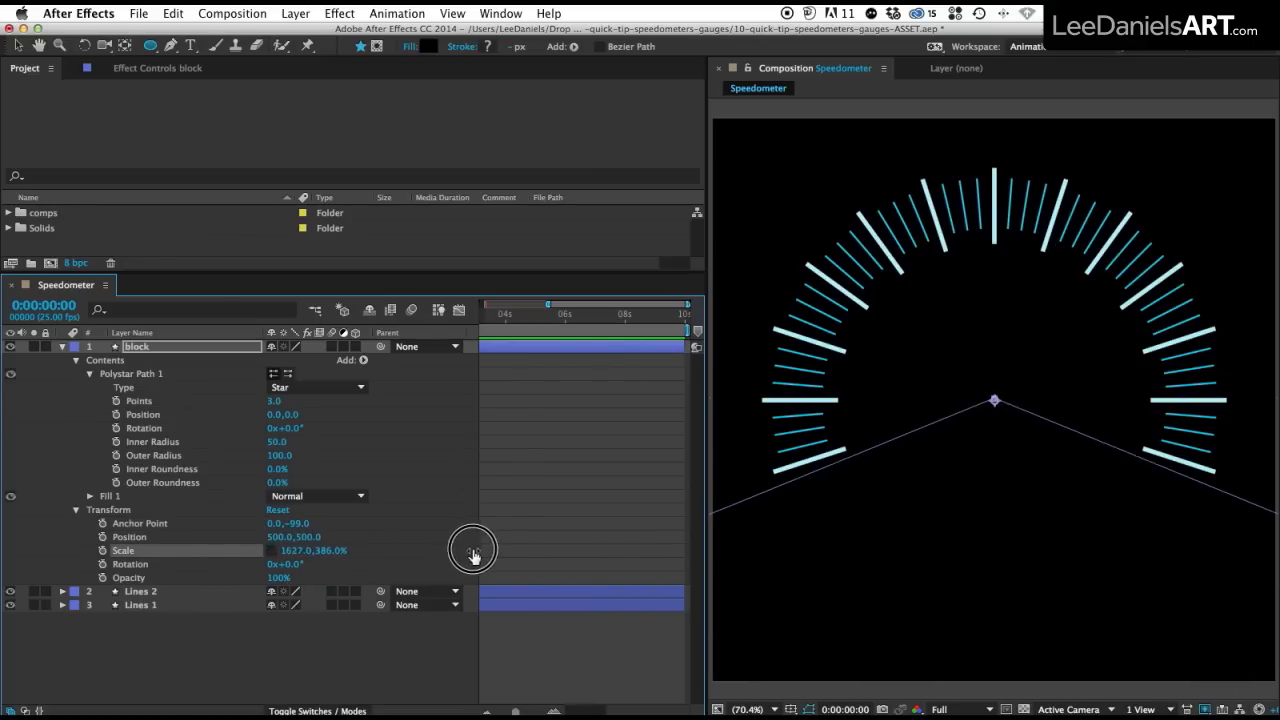
Collapse block and create a new shape layer named needle
key(u)
click(295, 13)
mouse_move(303, 33)
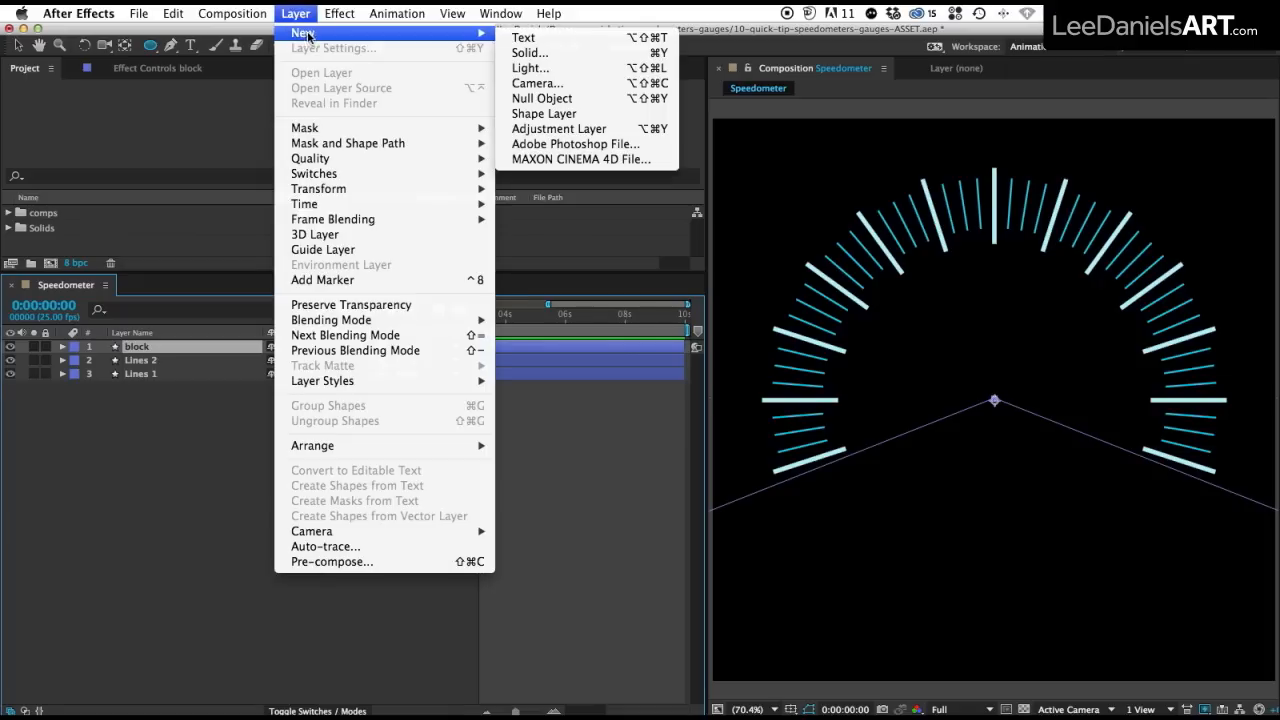
click(544, 113)
key(Return)
text(needle)
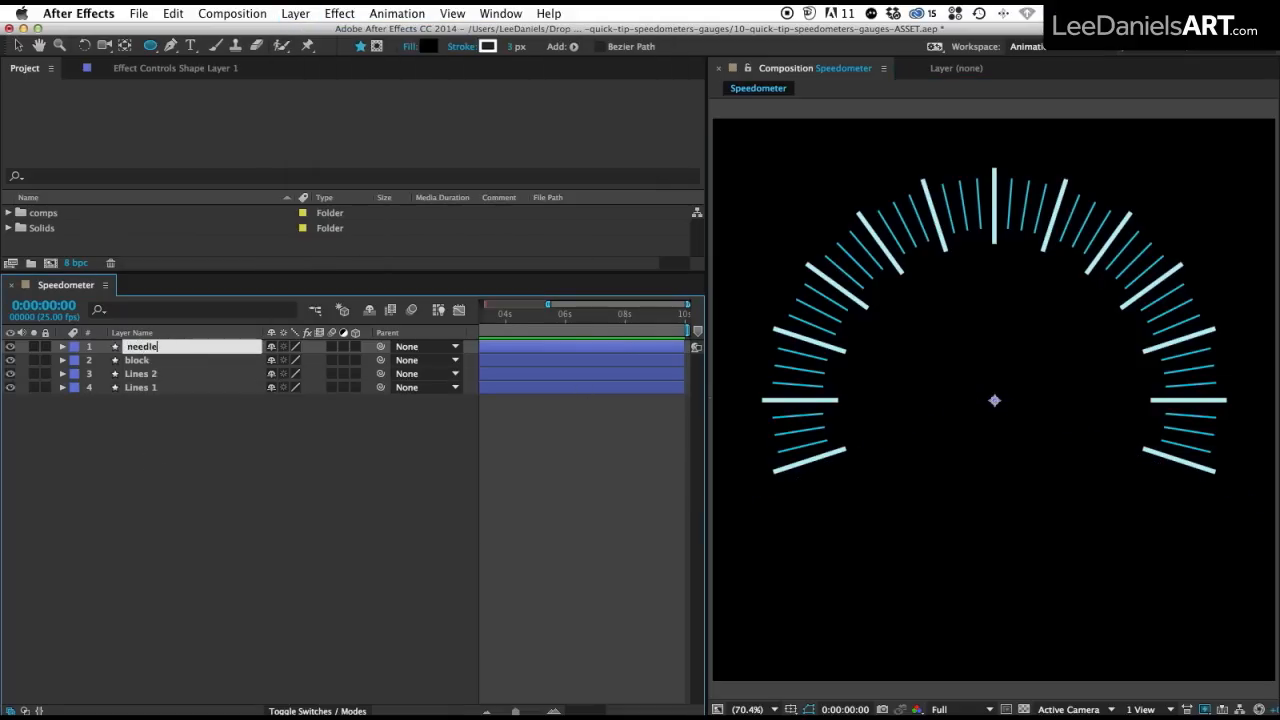
key(Return)
click(62, 346)
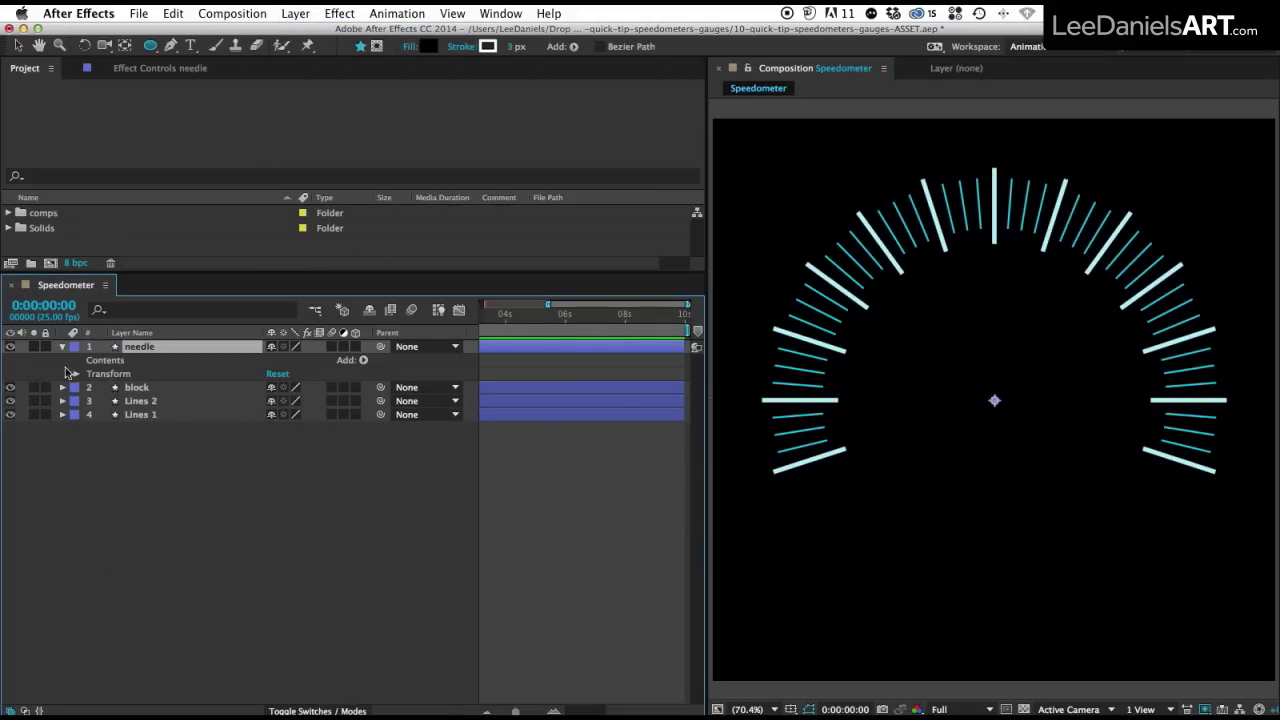
Add an ellipse with a white fill to the needle layer
click(363, 361)
click(382, 410)
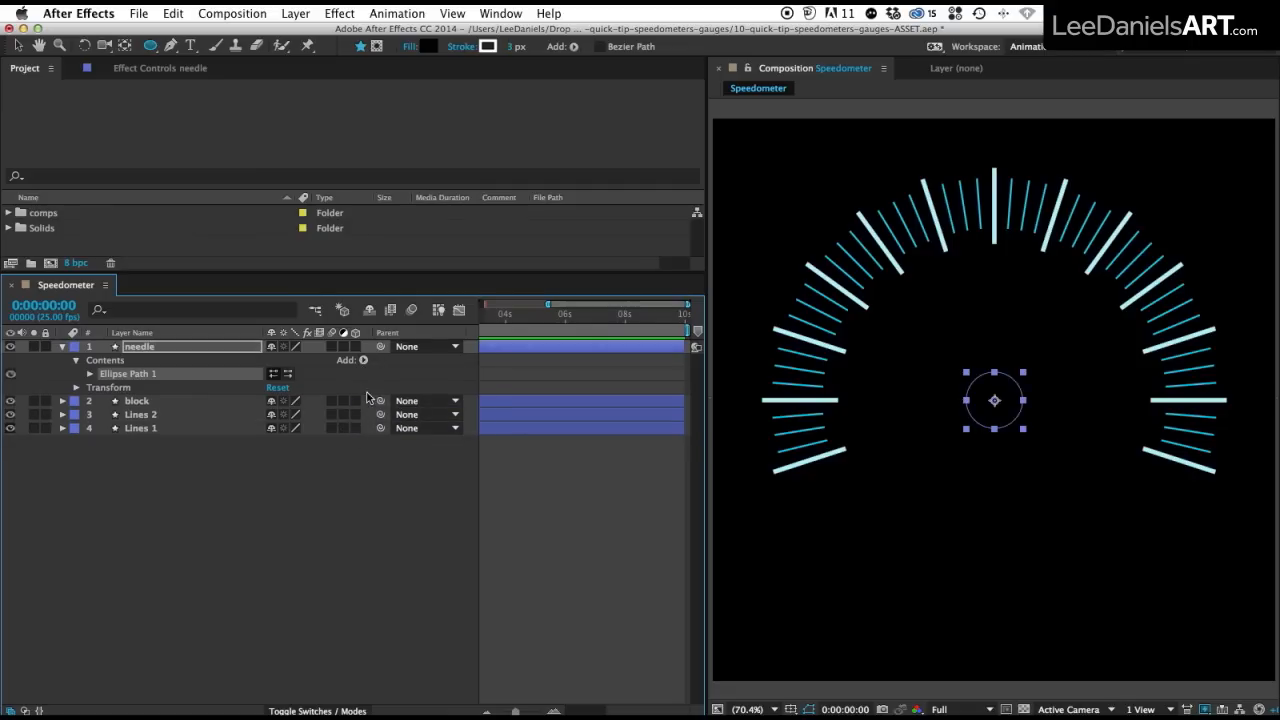
click(363, 360)
click(380, 467)
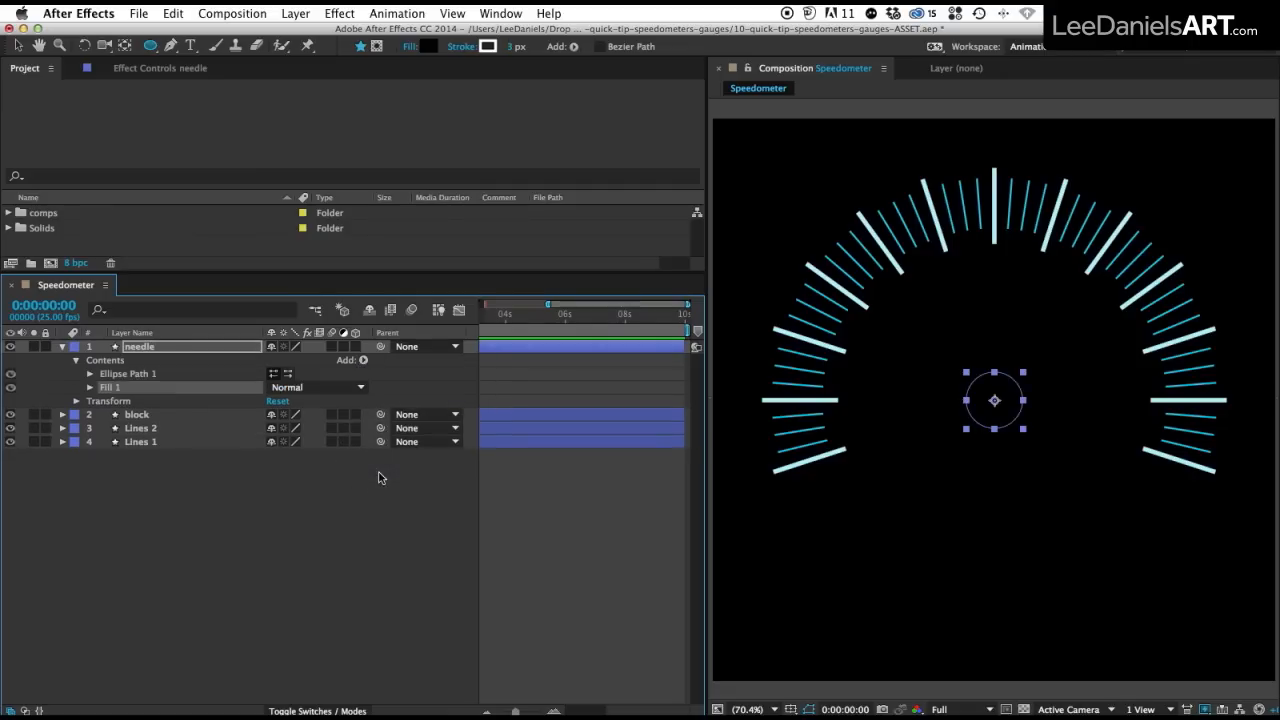
Duplicate Ellipse Path 1 and stretch the first into a narrow tall needle raised from centre
click(118, 374)
key(super+d)
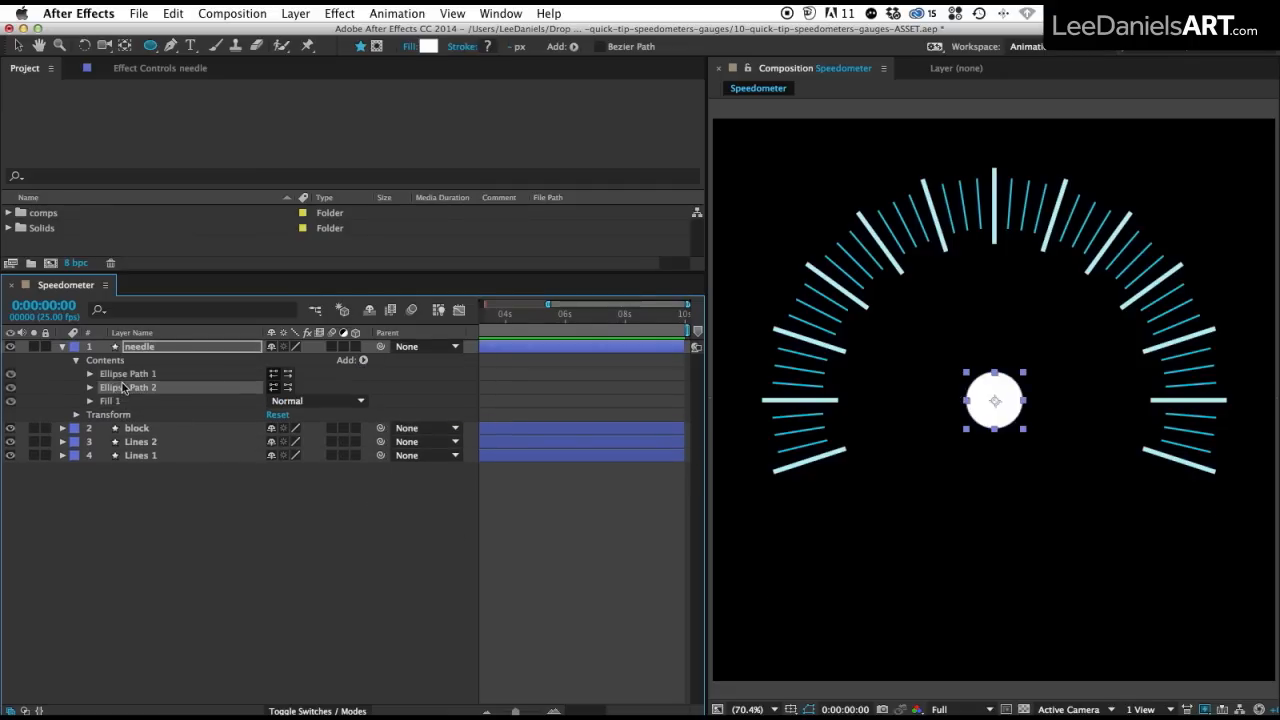
click(90, 374)
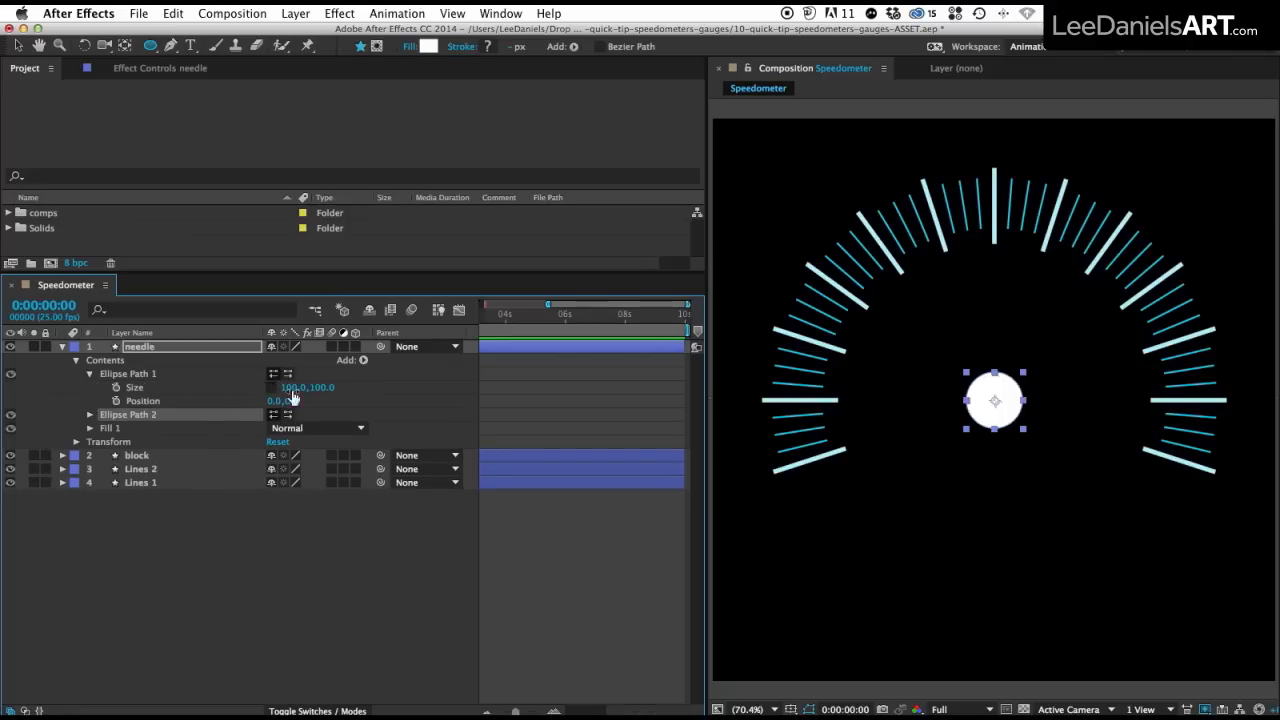
drag(293, 398, 221, 404)
drag(305, 388, 511, 414)
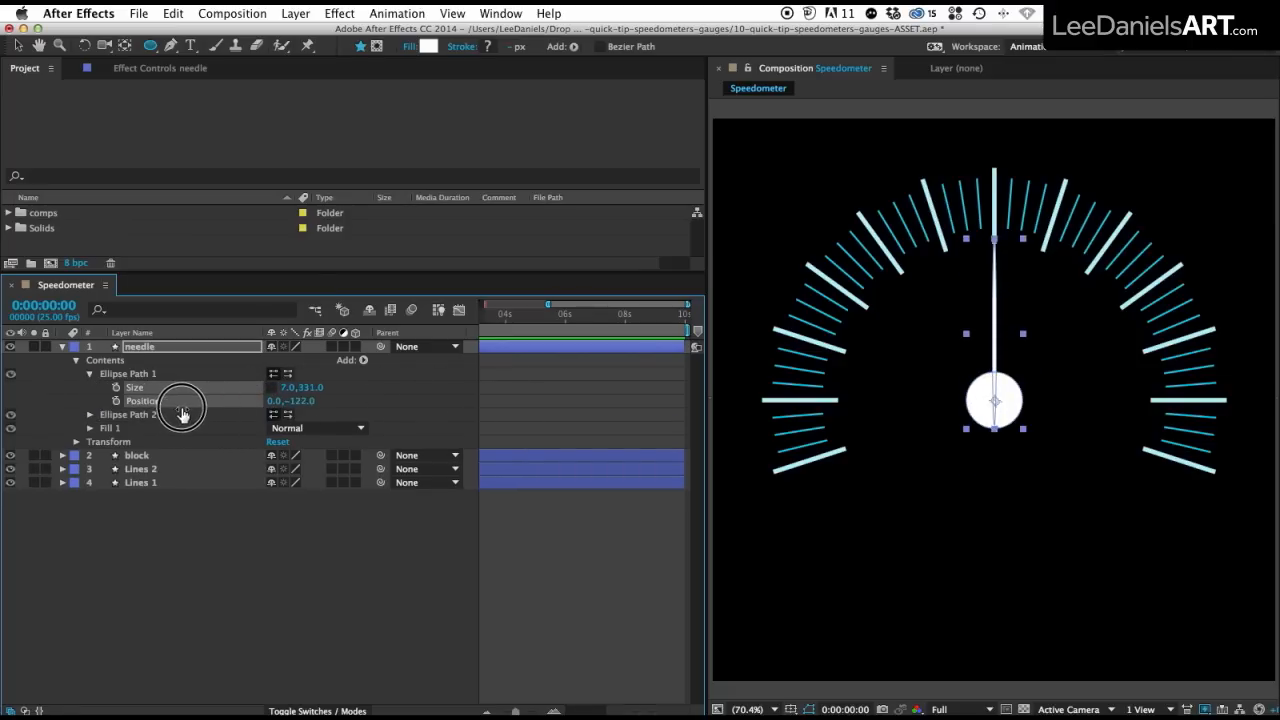
drag(281, 405, 212, 412)
Finish the needle at 7×471, position 0,-99, and size the hub ellipse to 77×77
click(146, 516)
drag(302, 394, 440, 408)
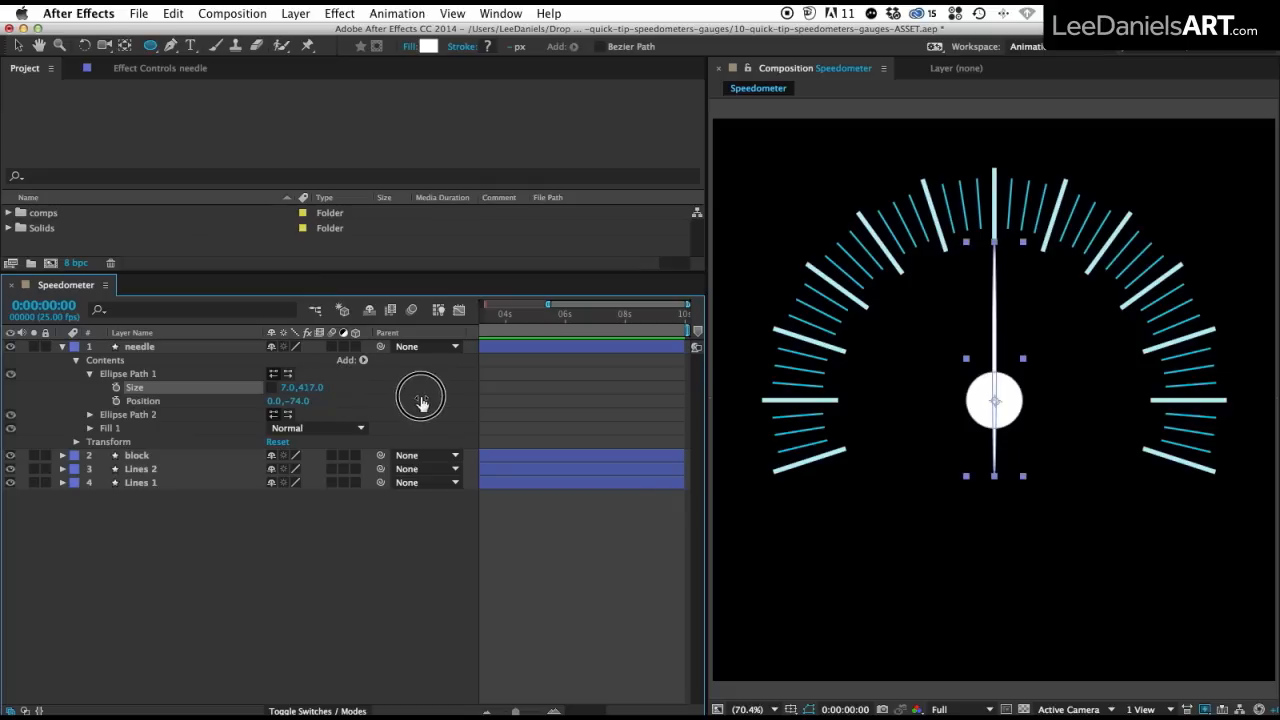
mouse_move(287, 401)
mouse_down()
mouse_move(243, 421)
mouse_move(271, 428)
mouse_up()
click(90, 414)
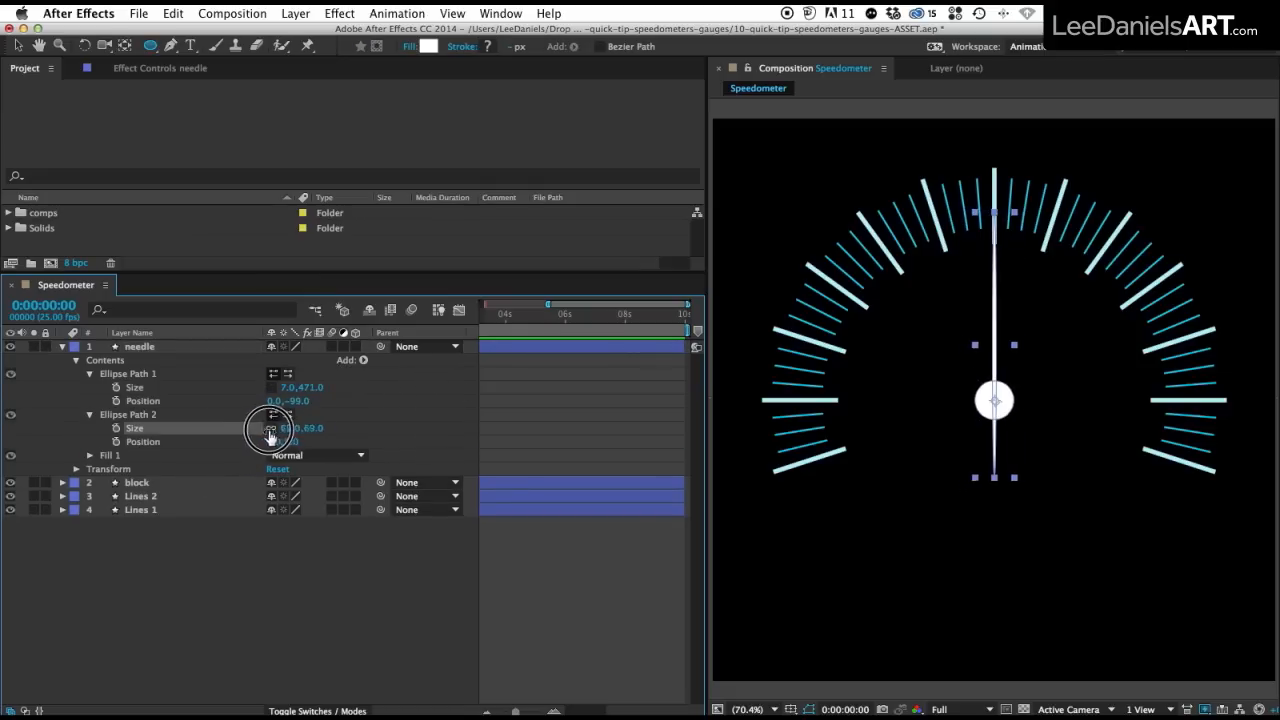
click(214, 556)
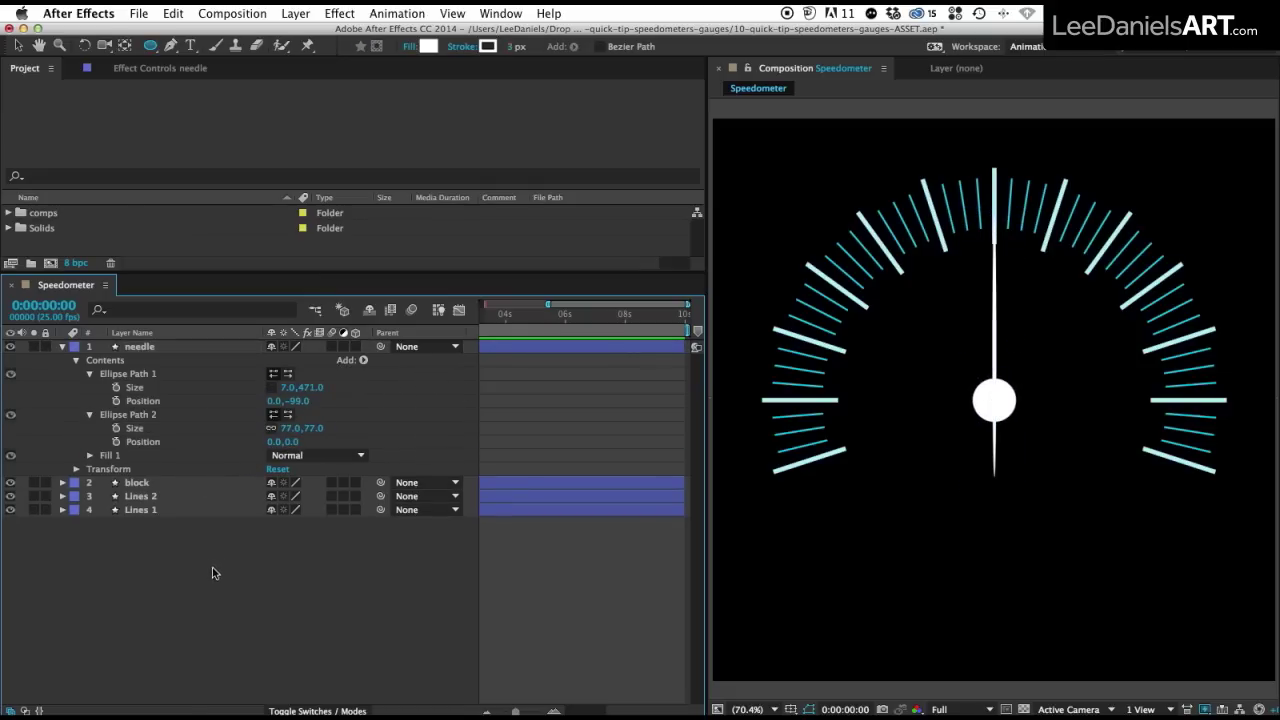
Rotate the needle layer 33 degrees about its hub
click(76, 469)
mouse_move(305, 524)
mouse_down()
mouse_move(229, 539)
mouse_move(331, 552)
mouse_up()
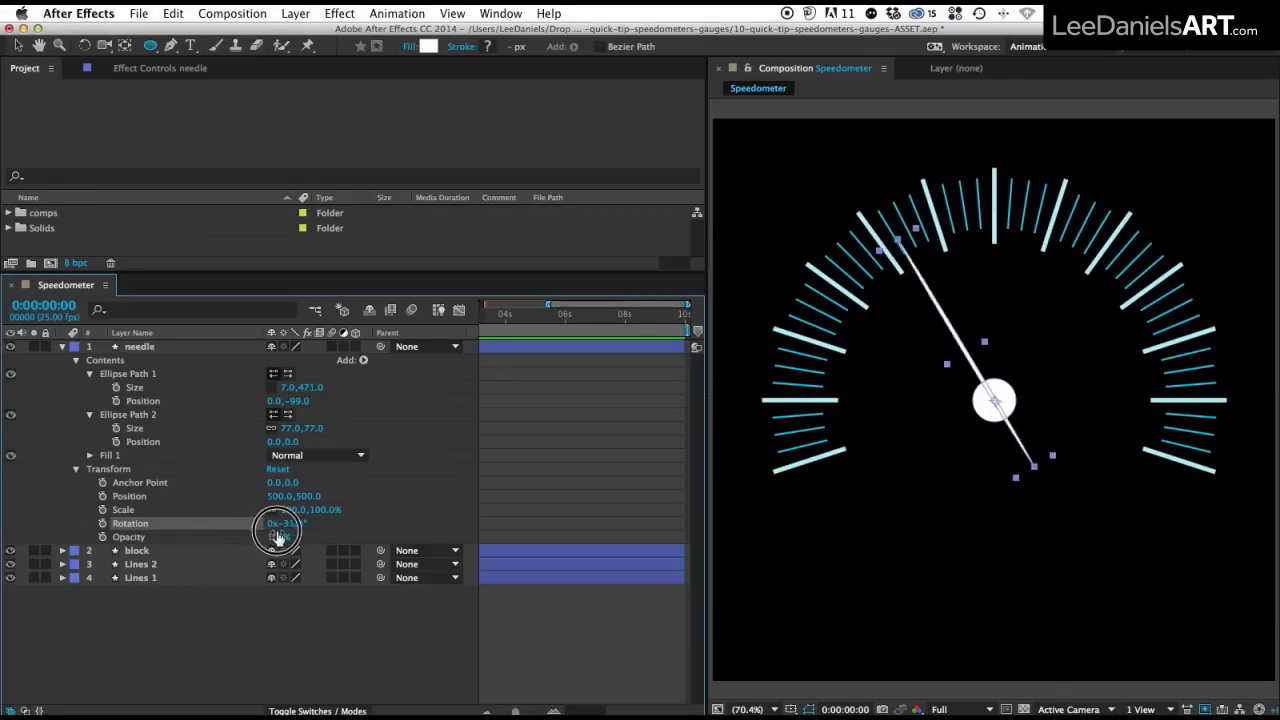